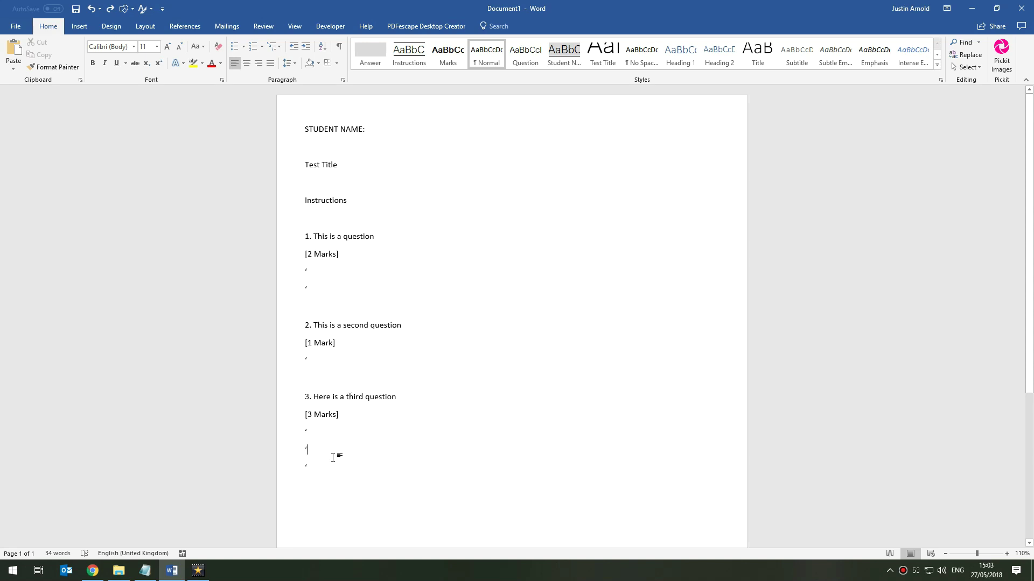
pyautogui.click(602, 266)
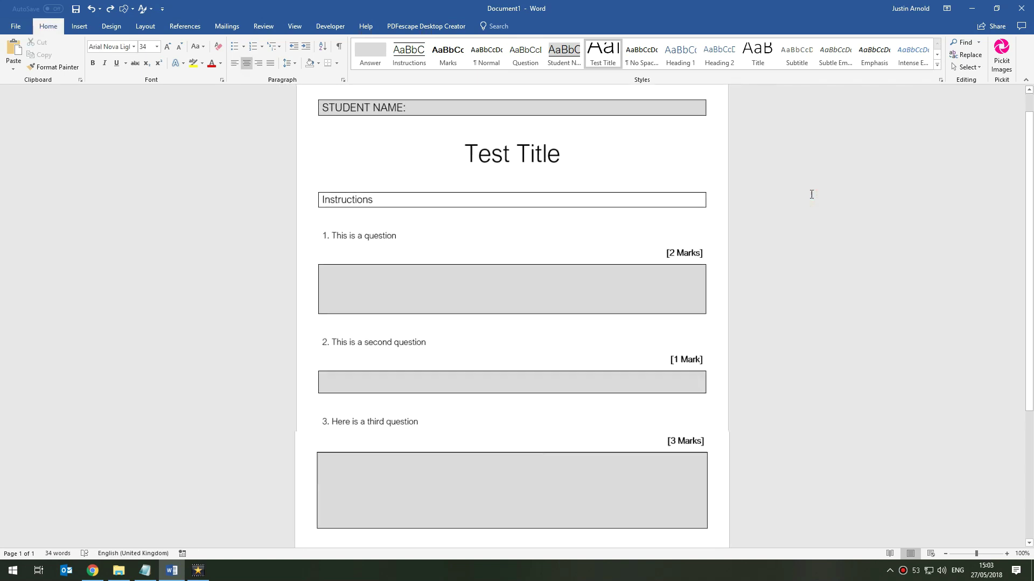
pyautogui.scroll(-1, 811, 194)
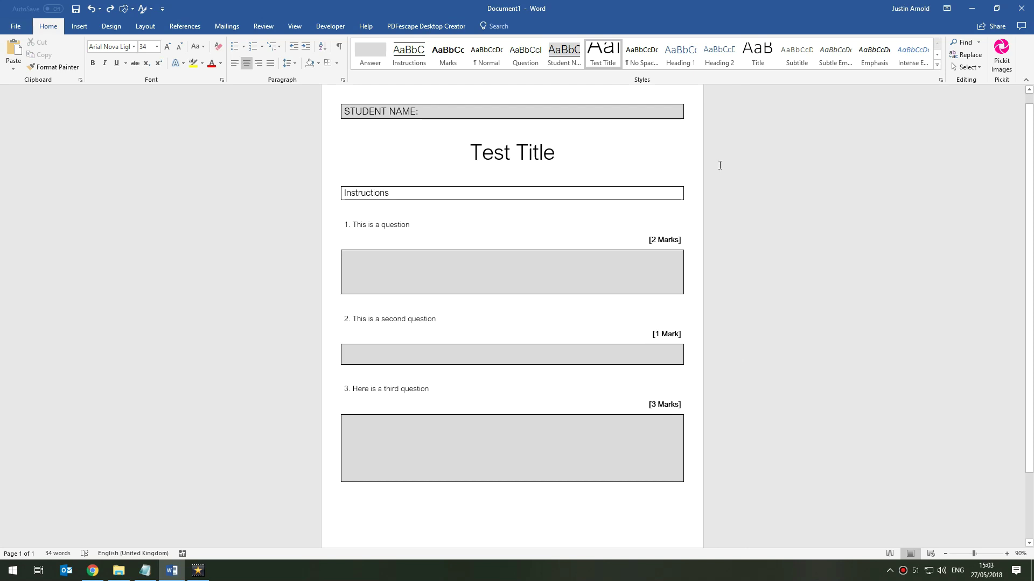
pyautogui.scroll(1, 720, 165)
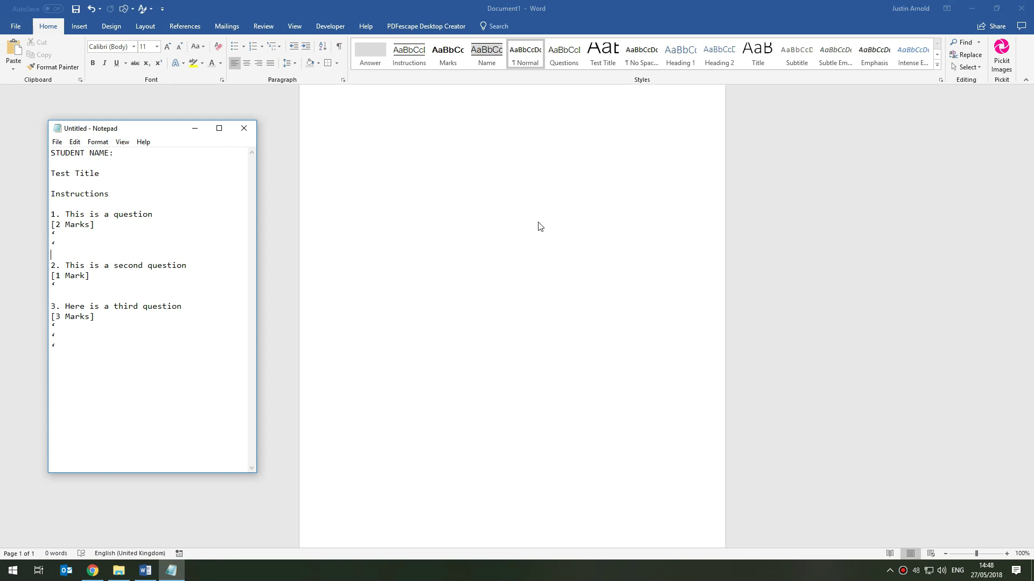
# Move the Notepad window over the blank Word page and widen it
pyautogui.click(143, 222)
pyautogui.click(89, 342)
pyautogui.moveTo(51, 153); pyautogui.dragTo(127, 357)
pyautogui.click(165, 181)
pyautogui.moveTo(157, 134); pyautogui.dragTo(489, 133)
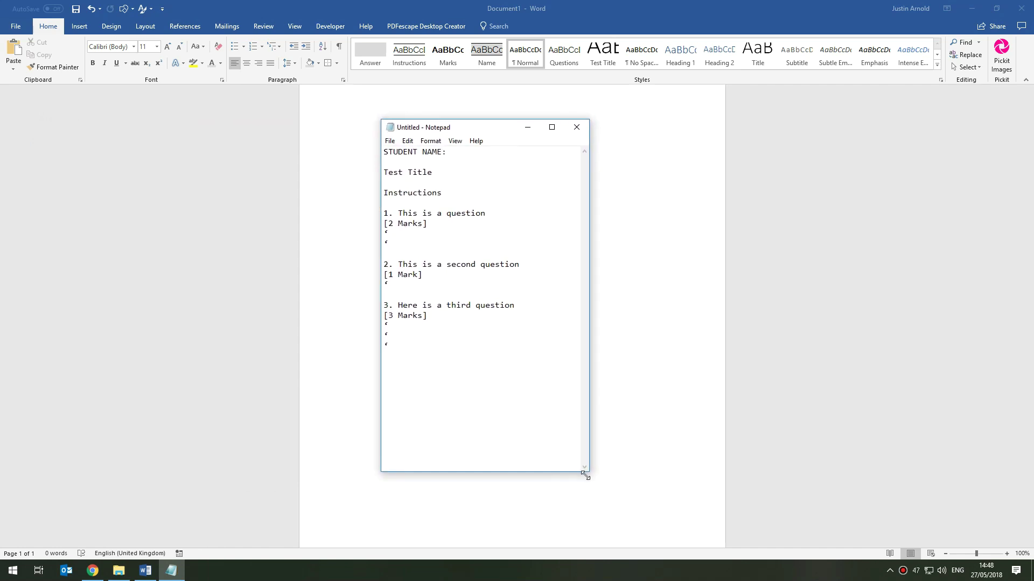
pyautogui.moveTo(587, 472); pyautogui.dragTo(780, 475)
pyautogui.click(548, 292)
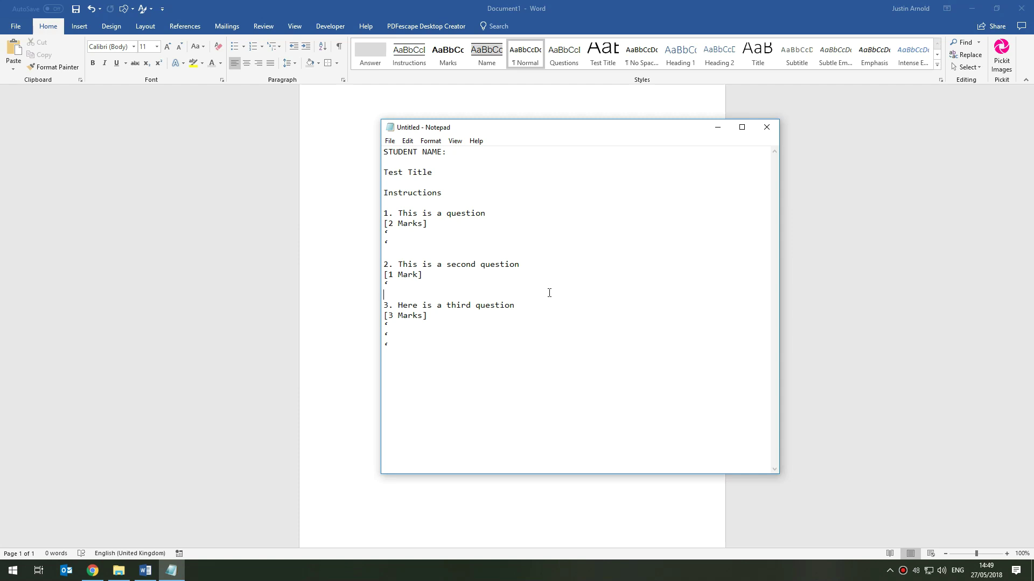
# Examine the plain-text test outline: student name, title, instructions, numbered questions, marks lines and the placeholder answer lines
pyautogui.click(432, 331)
pyautogui.click(465, 152)
pyautogui.moveTo(445, 172); pyautogui.dragTo(390, 172)
pyautogui.moveTo(453, 195); pyautogui.dragTo(377, 200)
pyautogui.moveTo(487, 214); pyautogui.dragTo(386, 230)
pyautogui.click(398, 245)
pyautogui.click(384, 231)
pyautogui.click(386, 240)
pyautogui.click(389, 231)
pyautogui.click(389, 241)
pyautogui.click(388, 226)
# Copy the whole test outline from Notepad and paste it into the blank Word document
pyautogui.moveTo(391, 345); pyautogui.dragTo(330, 127)
pyautogui.hotkey('ctrl', 'c')
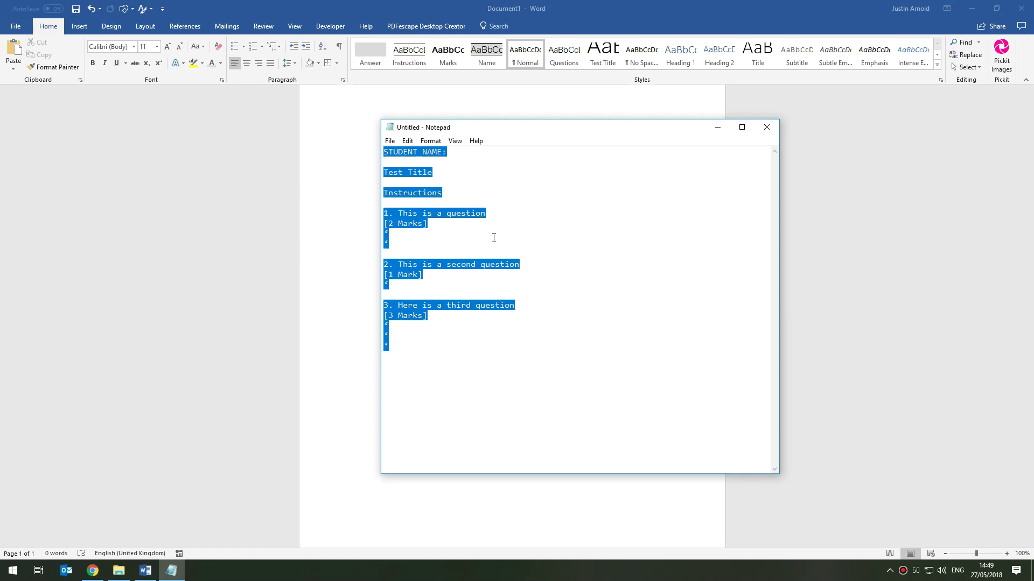
pyautogui.click(355, 245)
pyautogui.hotkey('ctrl', 'v')
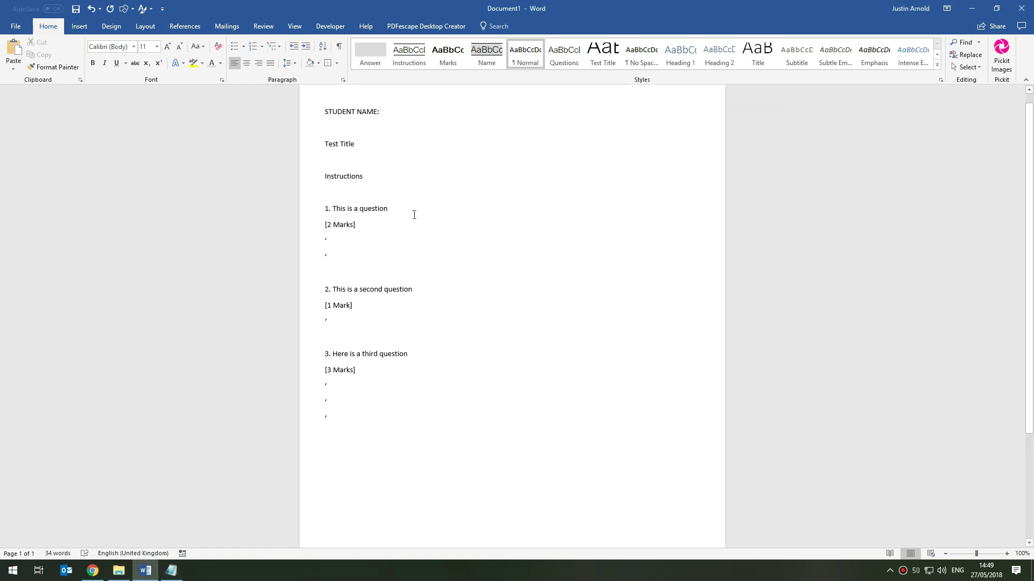
pyautogui.scroll(1, 443, 221)
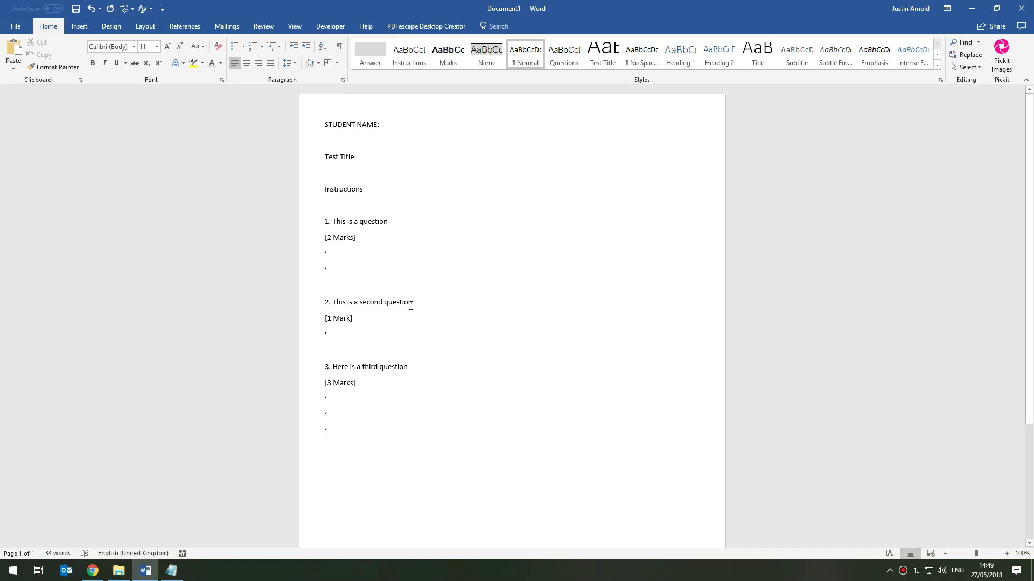
# Apply the Name, Test Title and Instructions styles to the student name, test title and instructions lines respectively
pyautogui.click(342, 125)
pyautogui.click(486, 53)
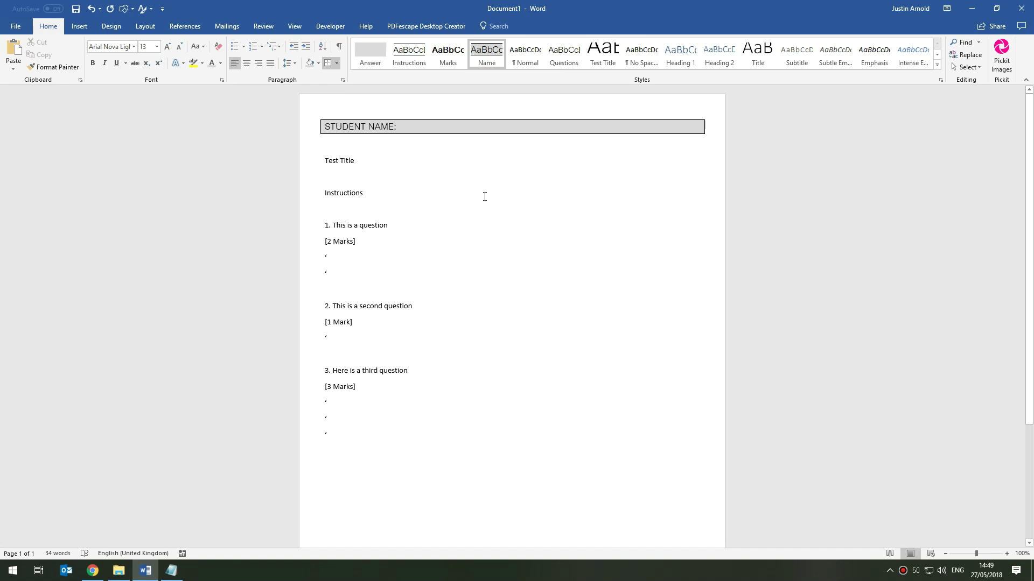
pyautogui.click(327, 162)
pyautogui.click(600, 52)
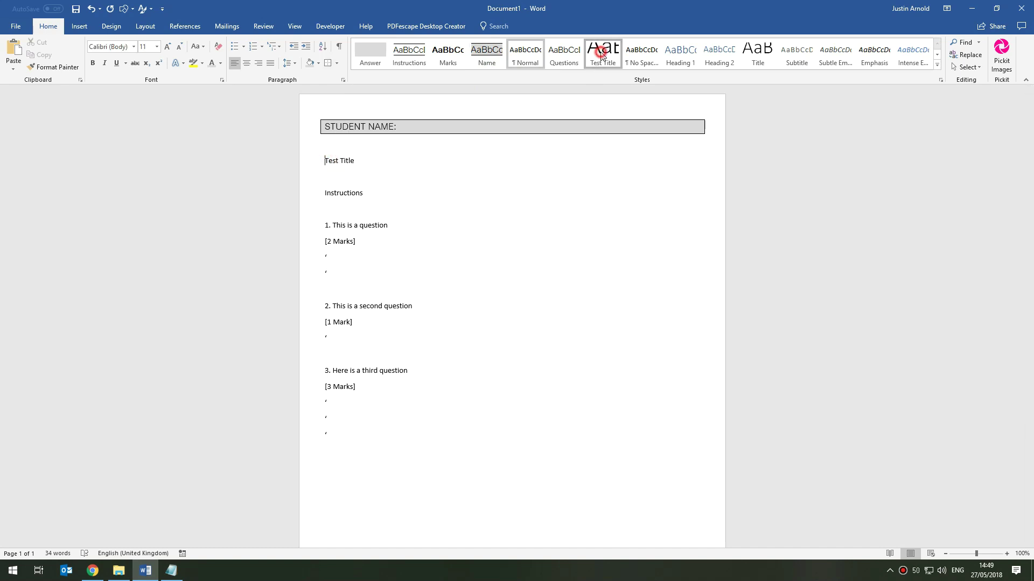
pyautogui.click(340, 213)
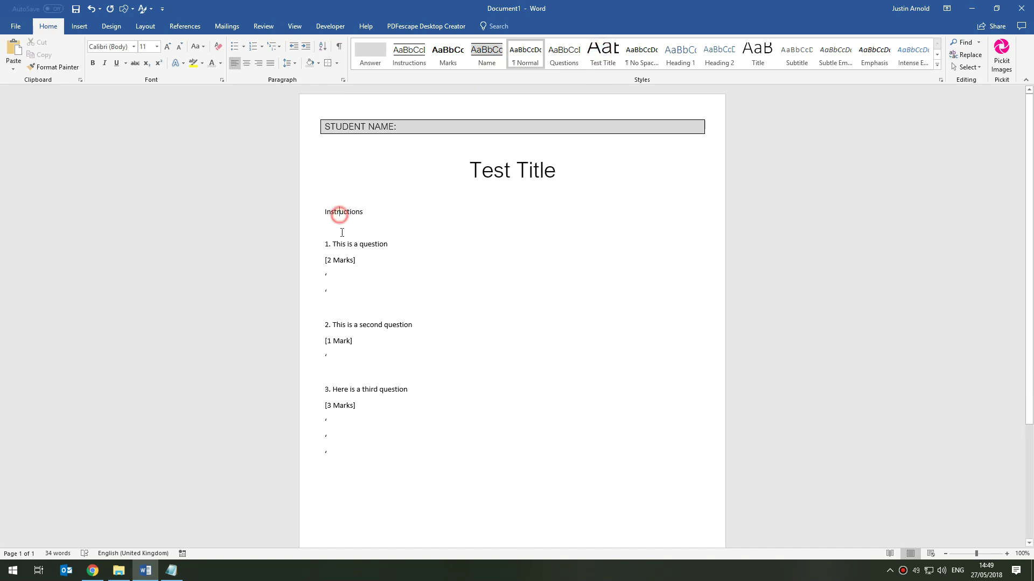
pyautogui.click(407, 58)
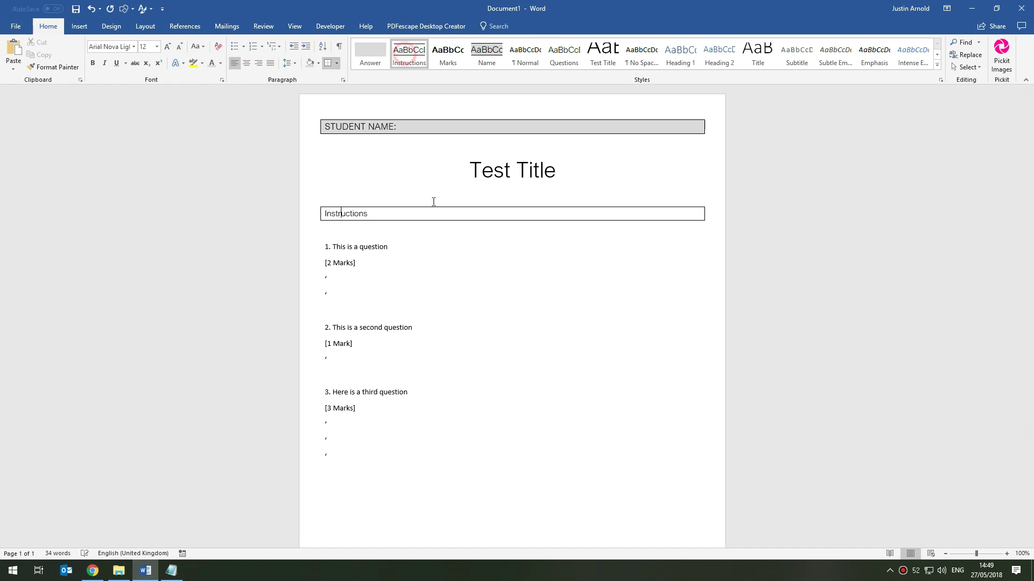
# Apply the Questions style to all three numbered question lines together
pyautogui.tripleClick(373, 245)
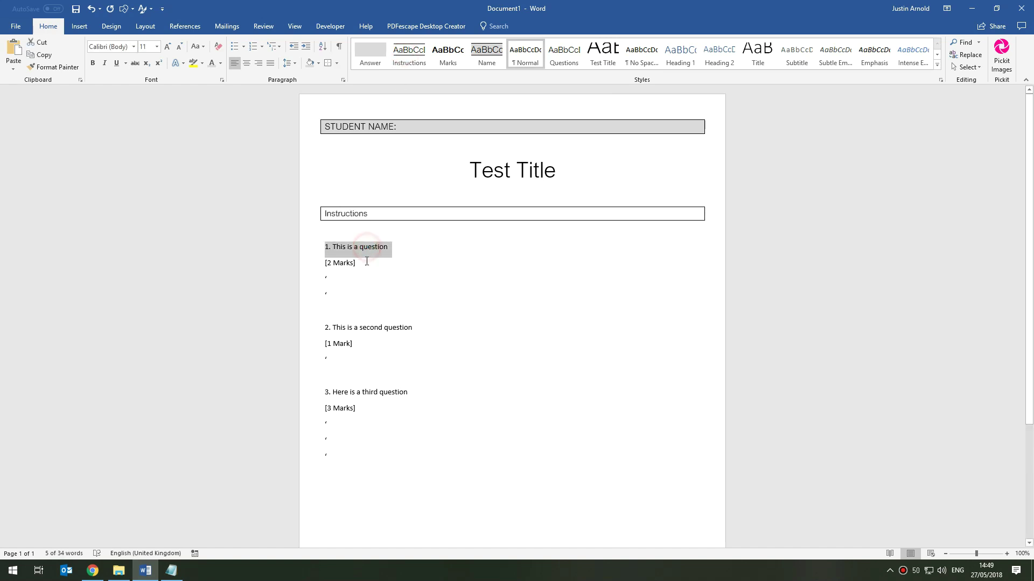
pyautogui.keyDown('ctrl'); pyautogui.tripleClick(366, 329); pyautogui.keyUp('ctrl')
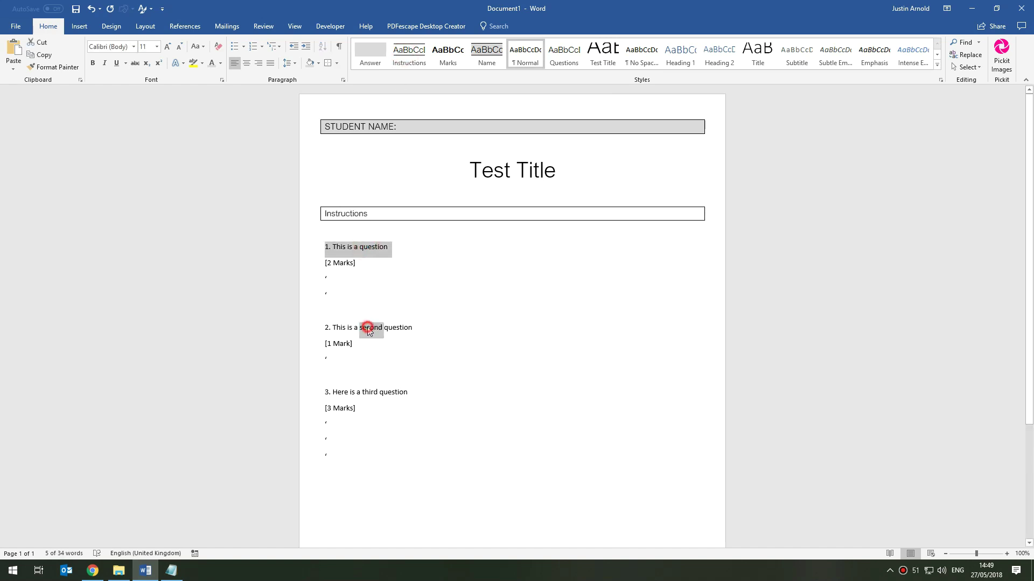
pyautogui.keyDown('ctrl'); pyautogui.tripleClick(362, 393); pyautogui.keyUp('ctrl')
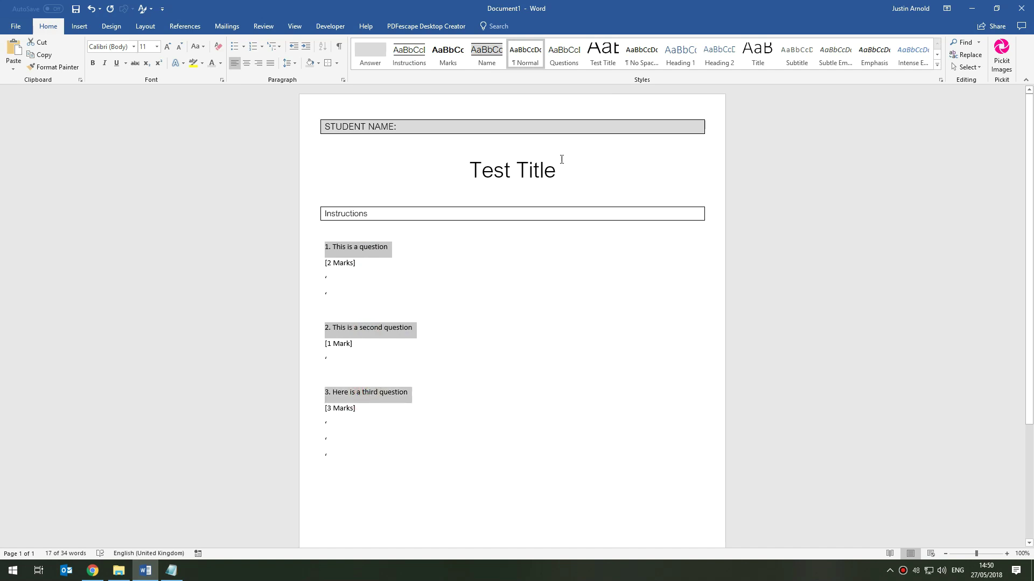
pyautogui.click(564, 52)
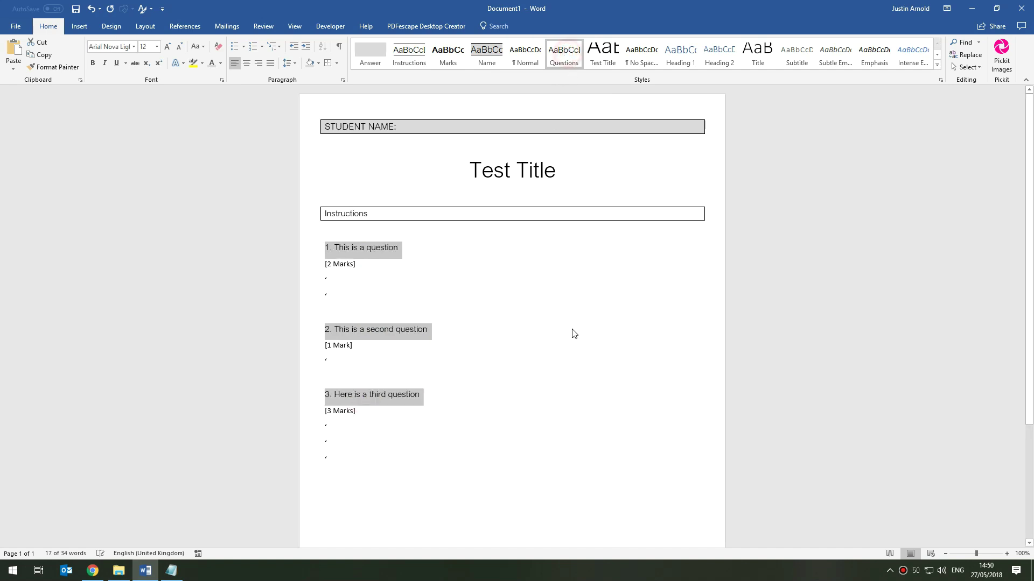
# Apply the Marks style to the [2 Marks], [1 Mark] and [3 Marks] lines together
pyautogui.tripleClick(334, 265)
pyautogui.keyDown('ctrl'); pyautogui.tripleClick(338, 347); pyautogui.keyUp('ctrl')
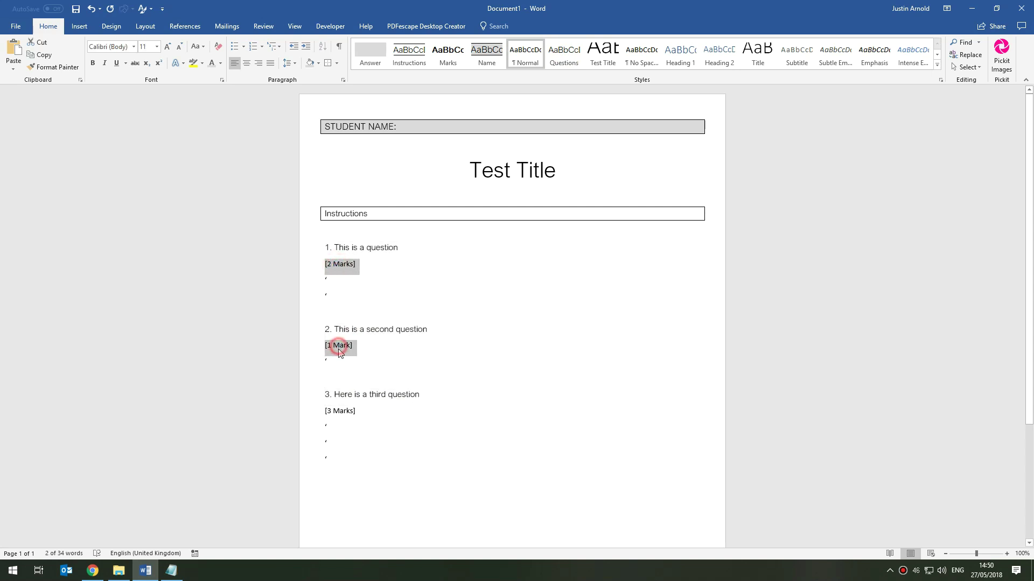
pyautogui.keyDown('ctrl'); pyautogui.tripleClick(341, 412); pyautogui.keyUp('ctrl')
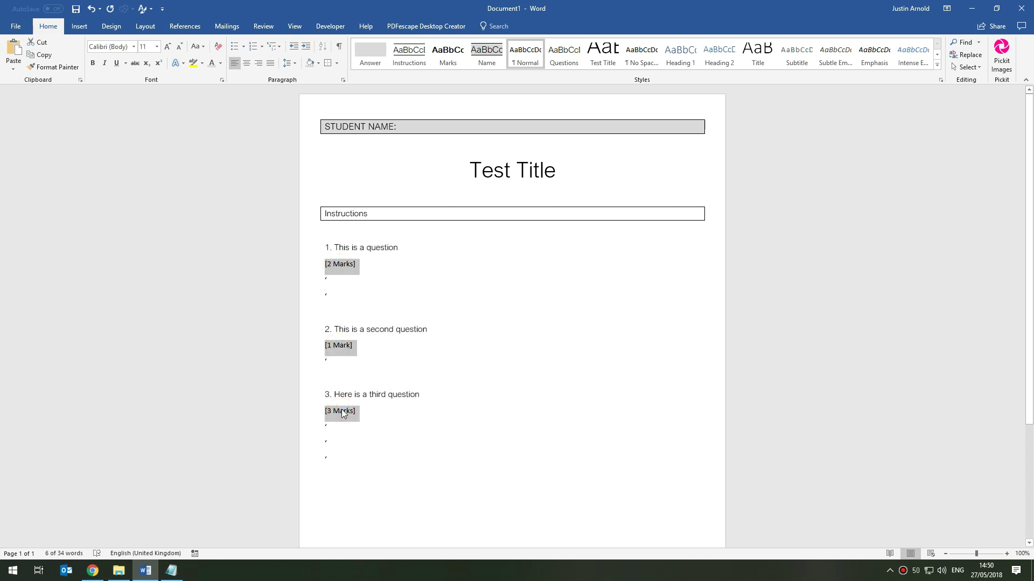
pyautogui.click(448, 51)
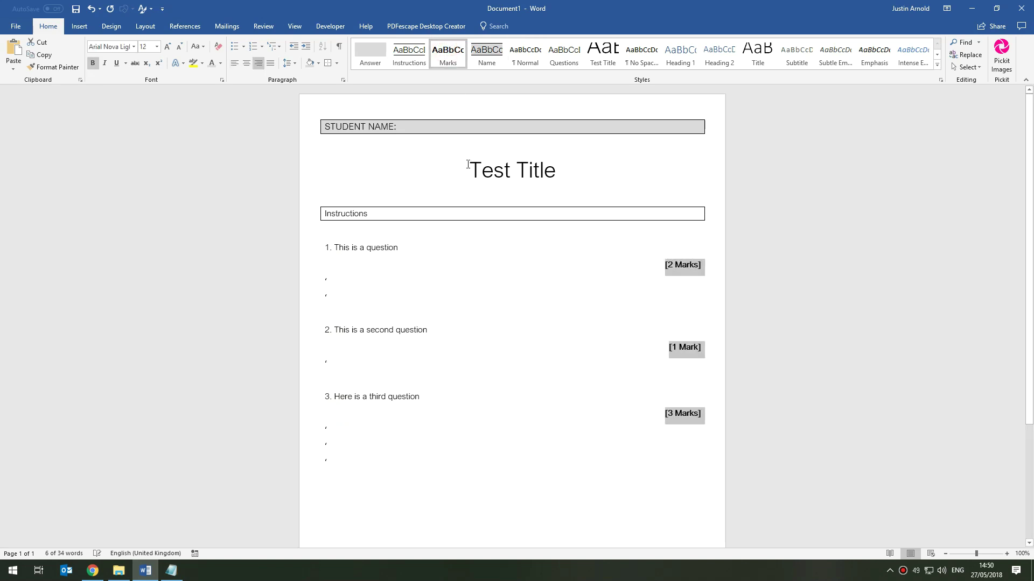
# Apply the Answer style to the placeholder lines under all three questions, together with the [2 Marks] line
pyautogui.moveTo(317, 276); pyautogui.dragTo(325, 303)
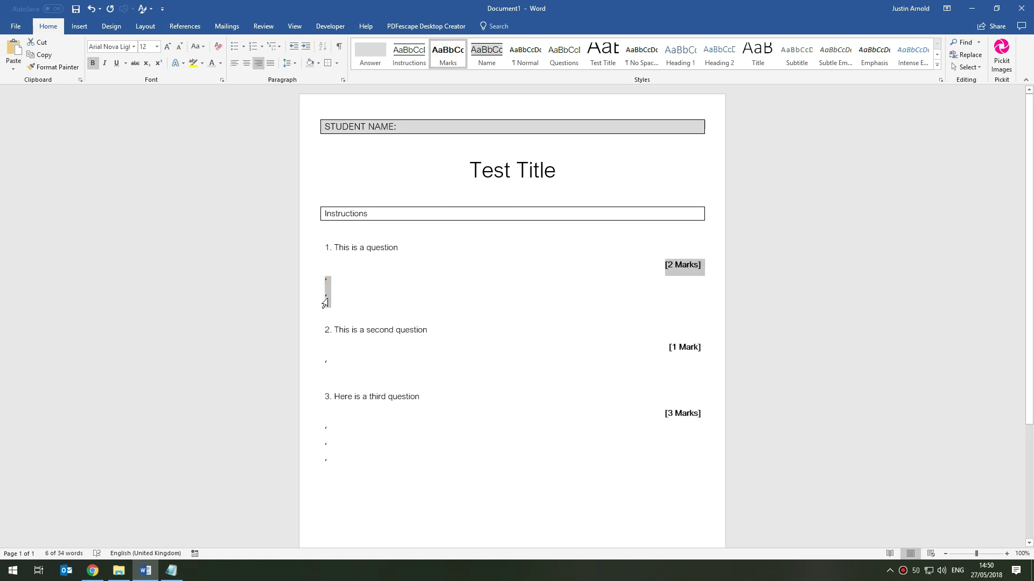
pyautogui.keyDown('ctrl'); pyautogui.click(320, 363); pyautogui.keyUp('ctrl')
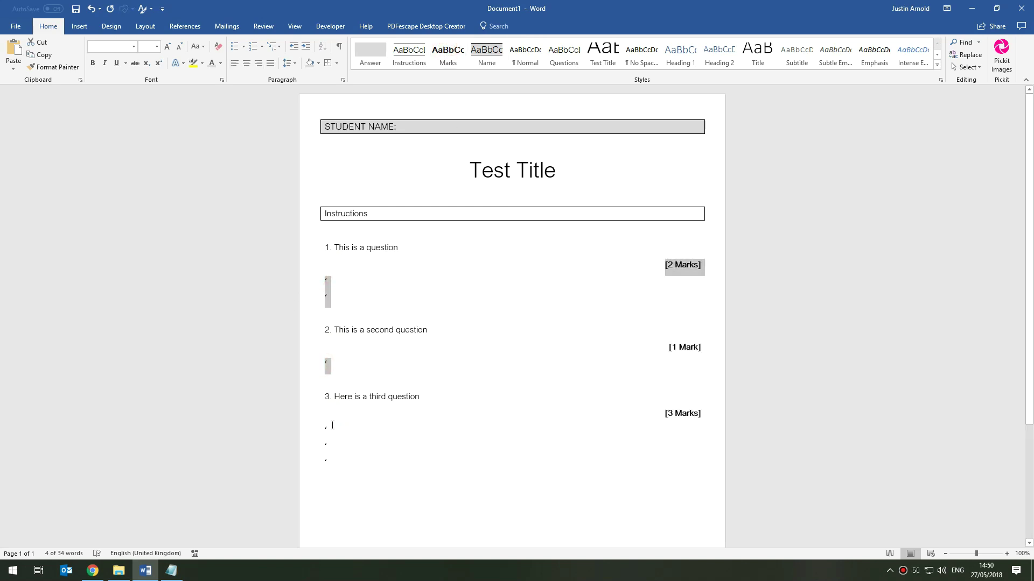
pyautogui.moveTo(320, 426); pyautogui.dragTo(350, 463)
pyautogui.click(374, 67)
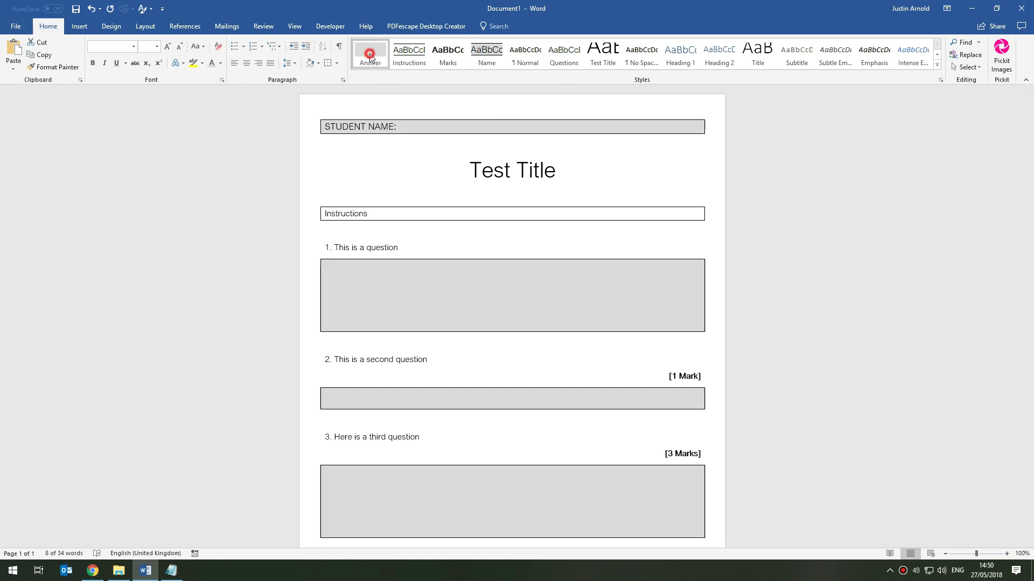
pyautogui.click(886, 262)
pyautogui.scroll(-1, 883, 263)
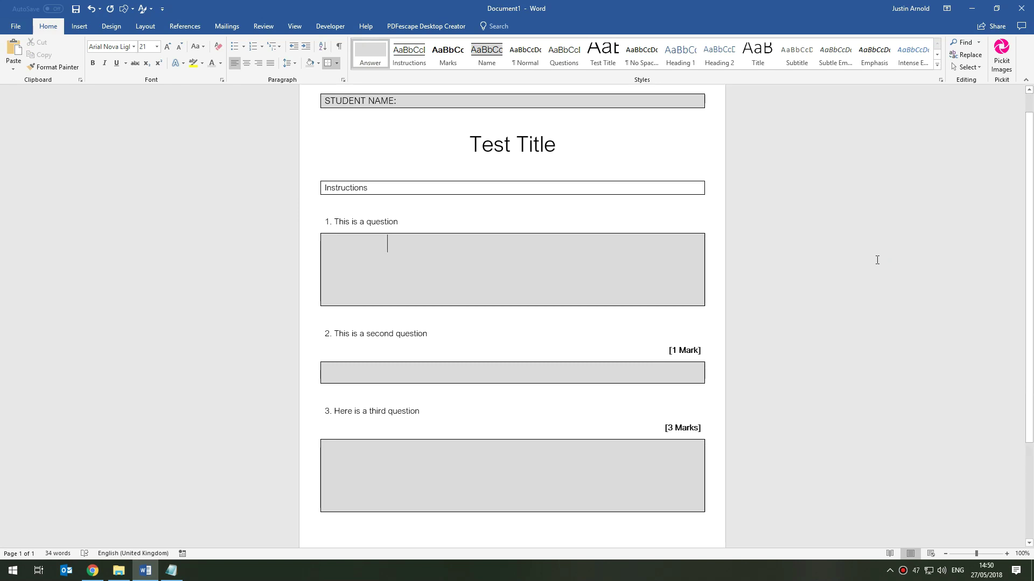
pyautogui.scroll(-1, 877, 255)
pyautogui.scroll(2, 868, 258)
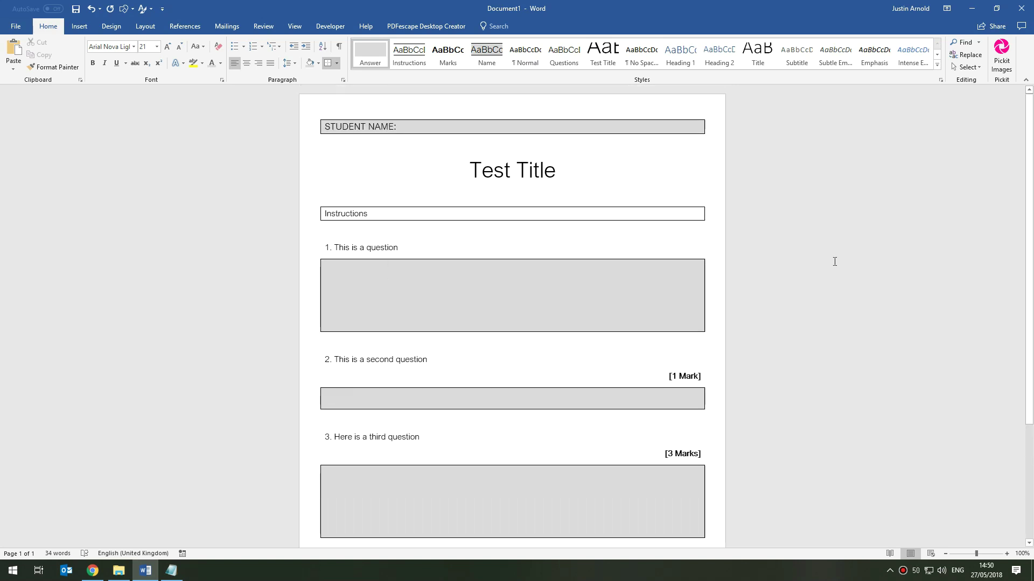
# Create a new blank document and paste the test outline from Notepad into it
pyautogui.hotkey('ctrl', 'n')
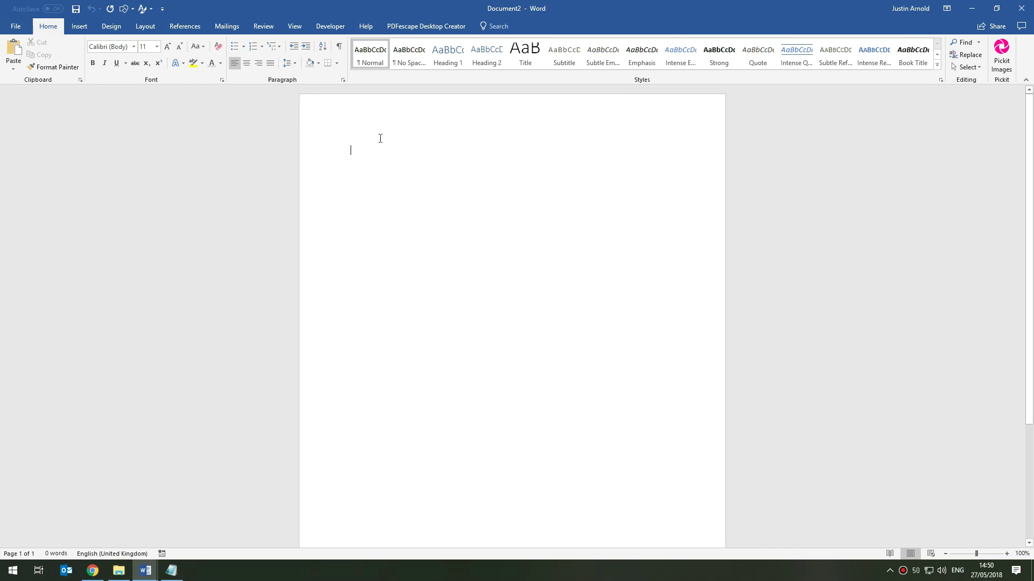
pyautogui.click(171, 570)
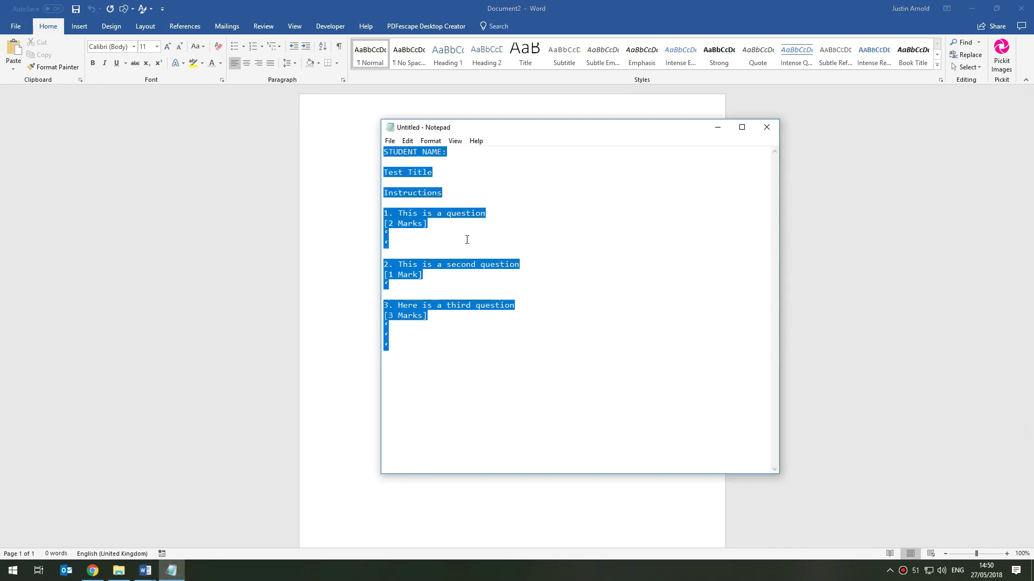
pyautogui.click(346, 226)
pyautogui.write("STUDENT NAME:  Test Title  Instructions  1. This is a question [2 Marks] ' '  2. This is a second question [1 Mark] '  3. Here is a third question [3 Marks] ' ' '")
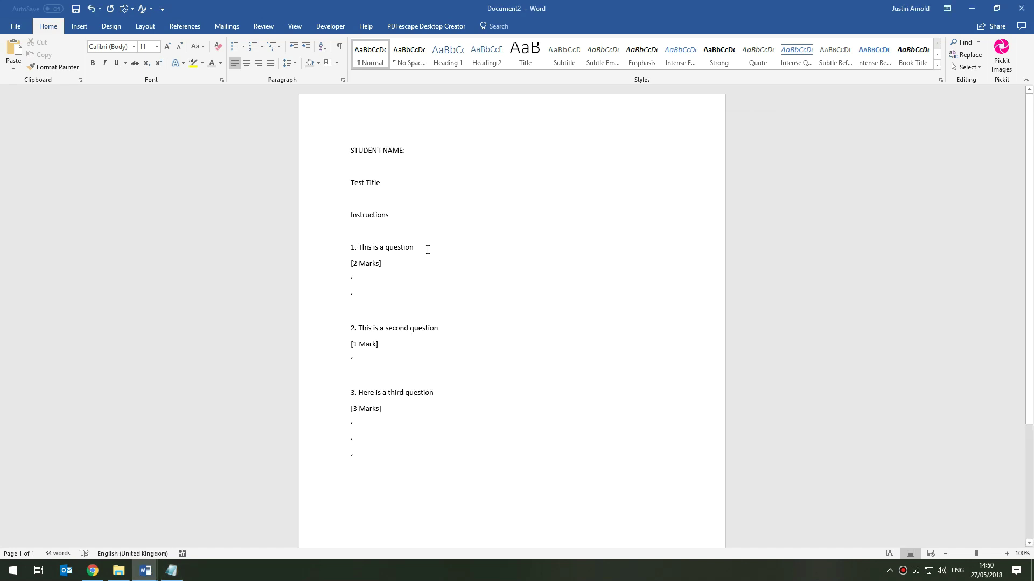
# Set the new document's page margins to Narrow
pyautogui.click(114, 29)
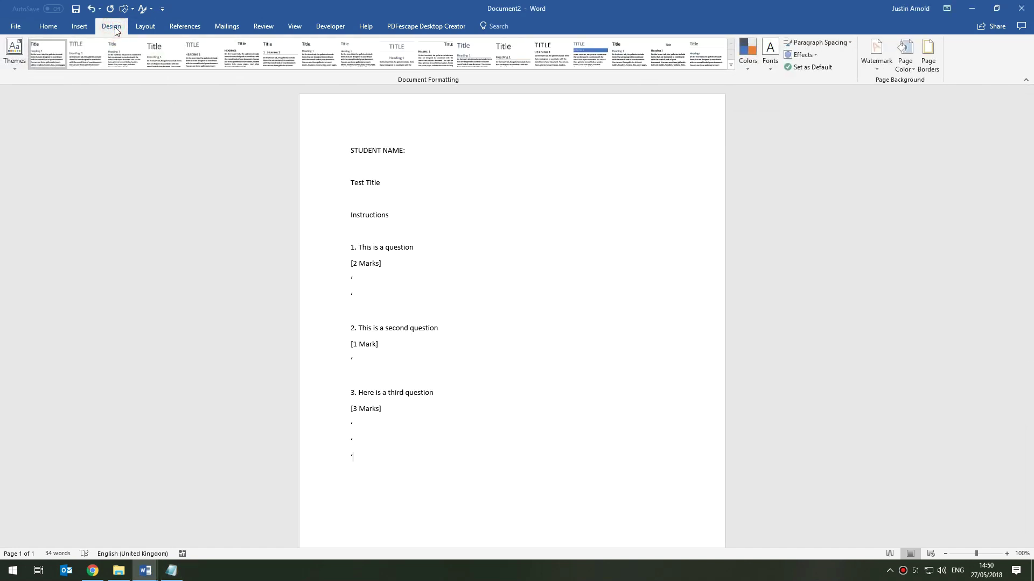
pyautogui.click(135, 28)
pyautogui.click(14, 54)
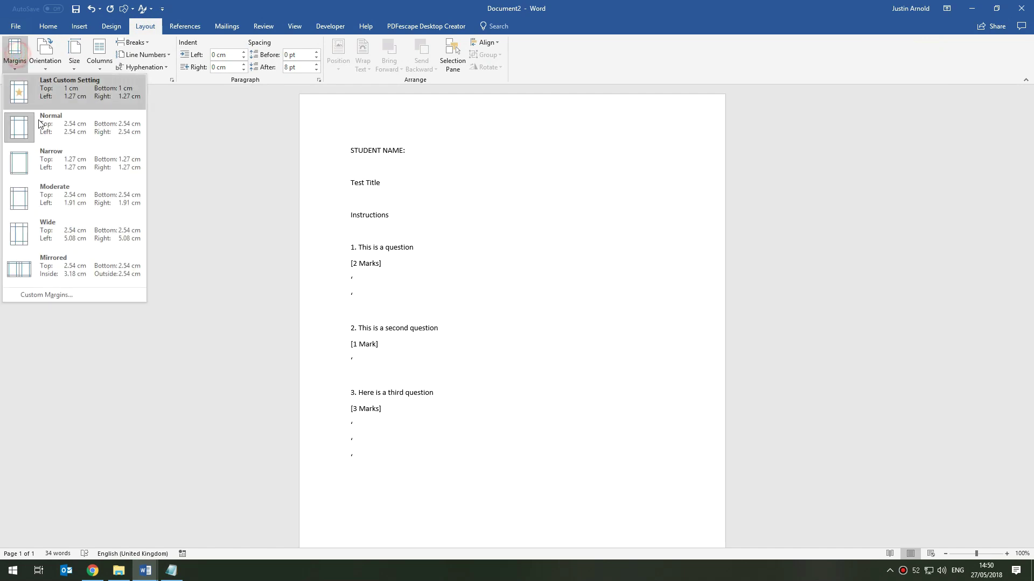
pyautogui.click(49, 130)
pyautogui.click(15, 54)
pyautogui.click(50, 160)
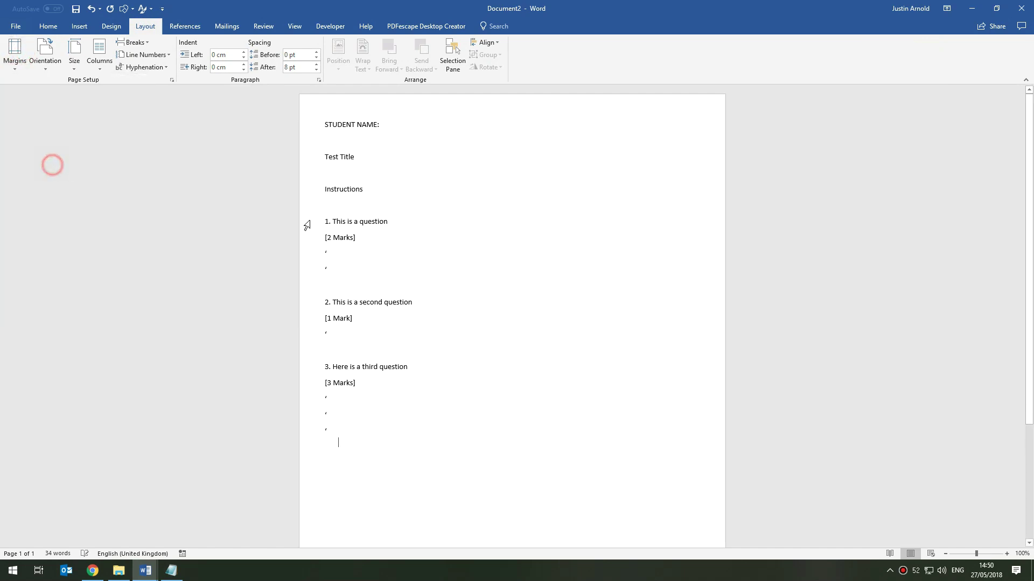
pyautogui.click(469, 181)
pyautogui.click(471, 304)
# Set the whole document's text to the Arial Nova Light font at 12 pt
pyautogui.click(49, 28)
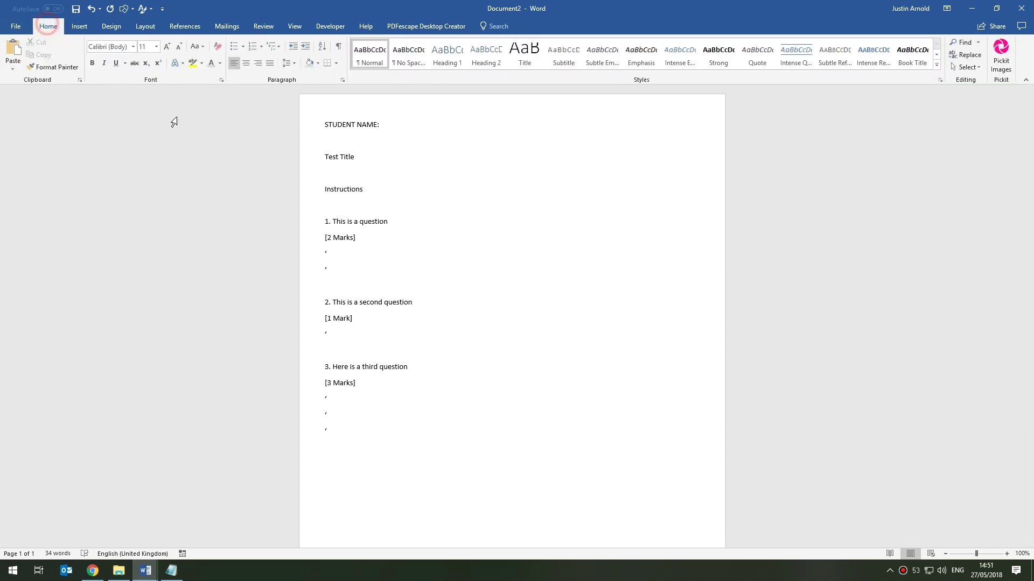
pyautogui.click(441, 201)
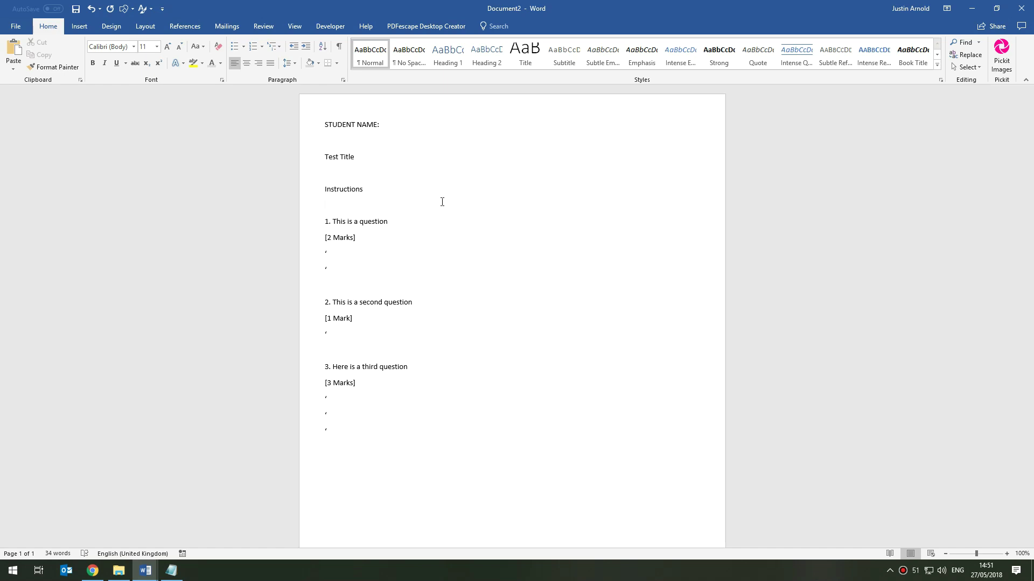
pyautogui.doubleClick(344, 126)
pyautogui.click(345, 126)
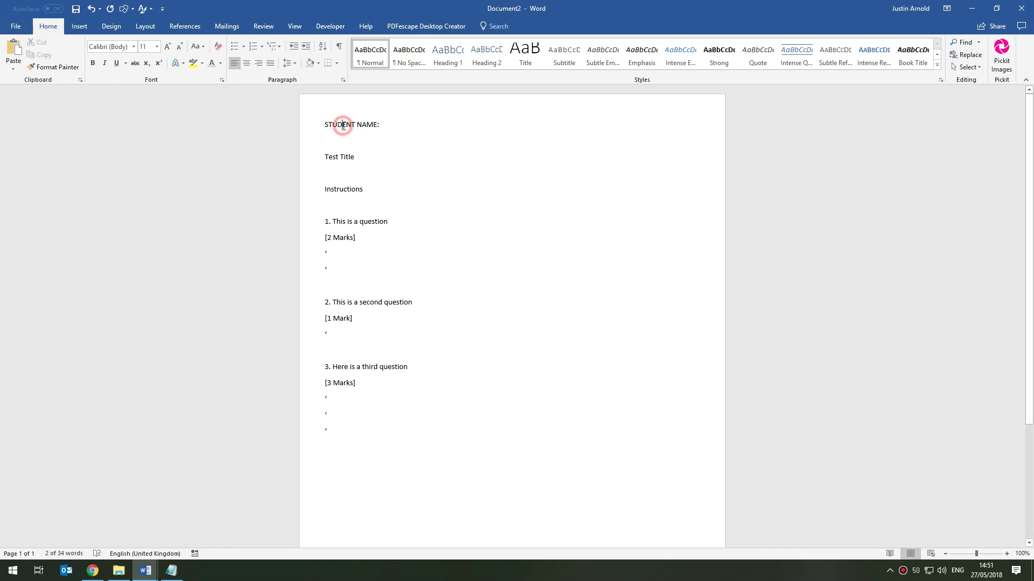
pyautogui.doubleClick(345, 126)
pyautogui.click(344, 125)
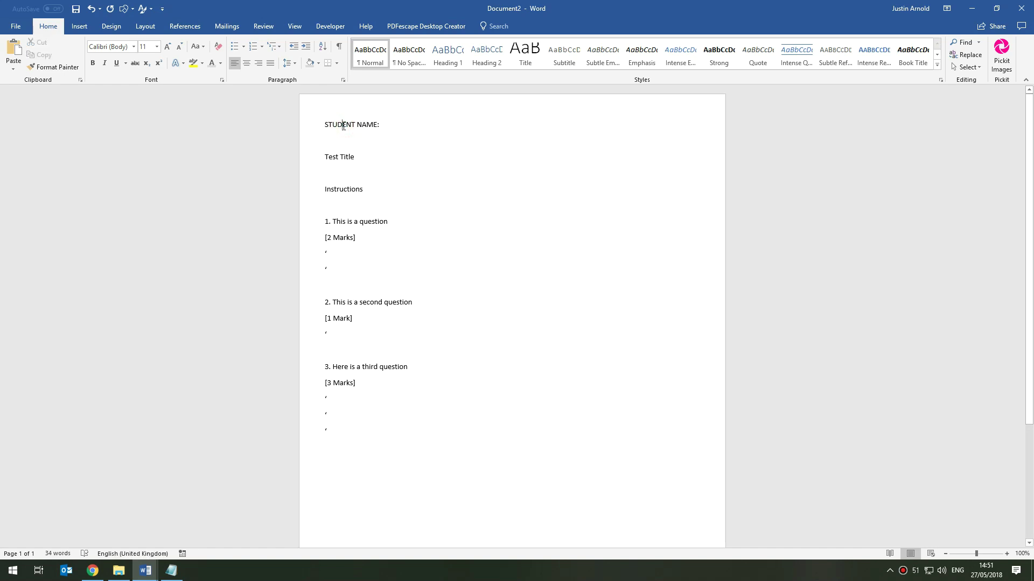
pyautogui.hotkey('ctrl', 'a')
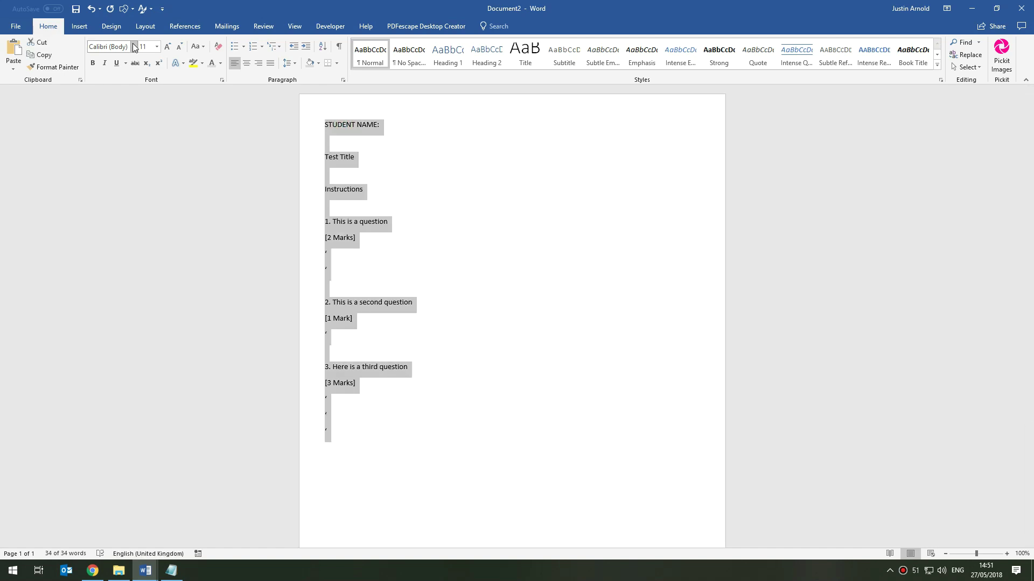
pyautogui.click(134, 47)
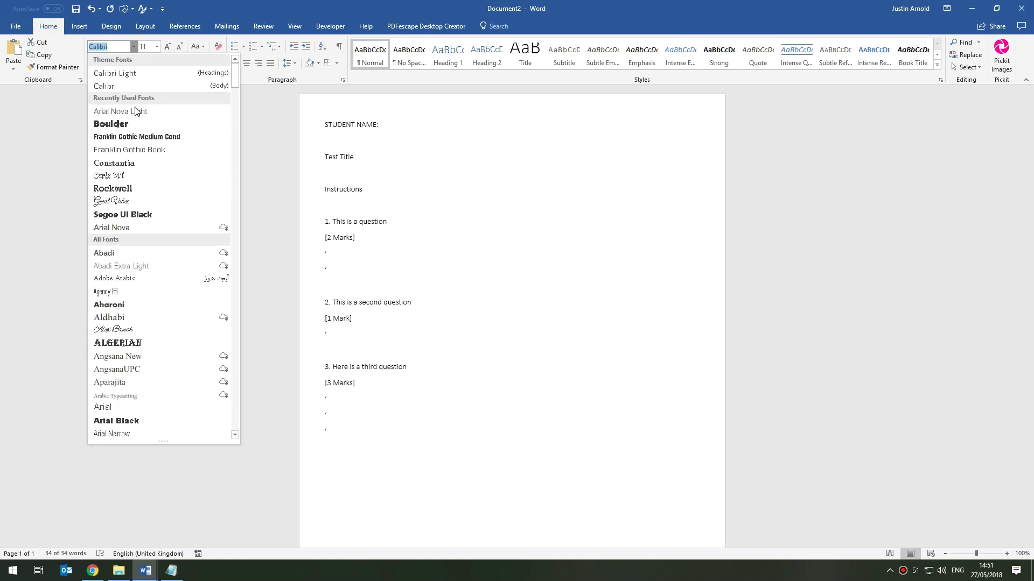
pyautogui.click(160, 111)
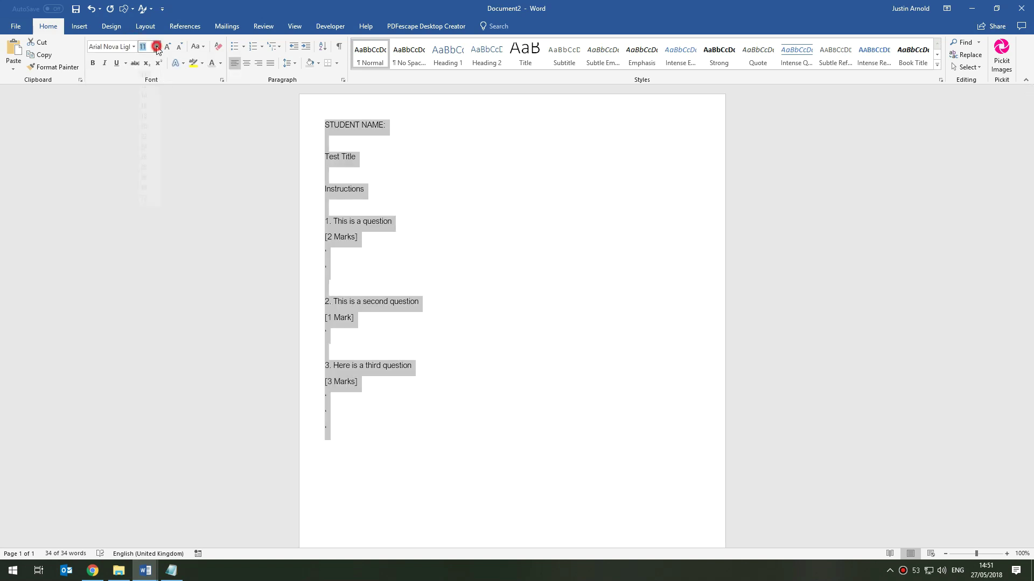
pyautogui.click(156, 47)
pyautogui.click(154, 100)
pyautogui.click(481, 174)
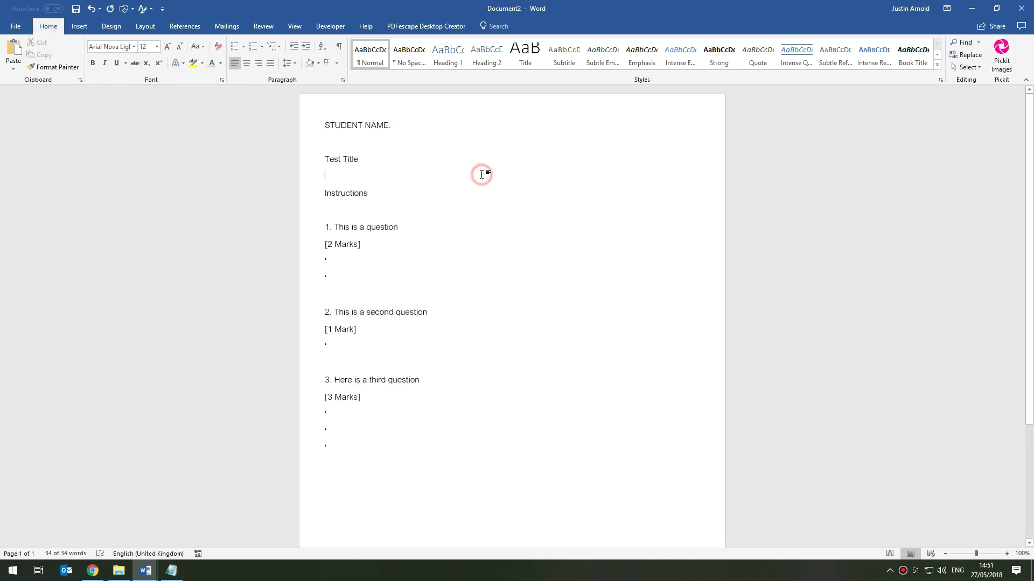
# Increase the font size of the STUDENT NAME: line to 15 pt
pyautogui.click(341, 125)
pyautogui.tripleClick(341, 125)
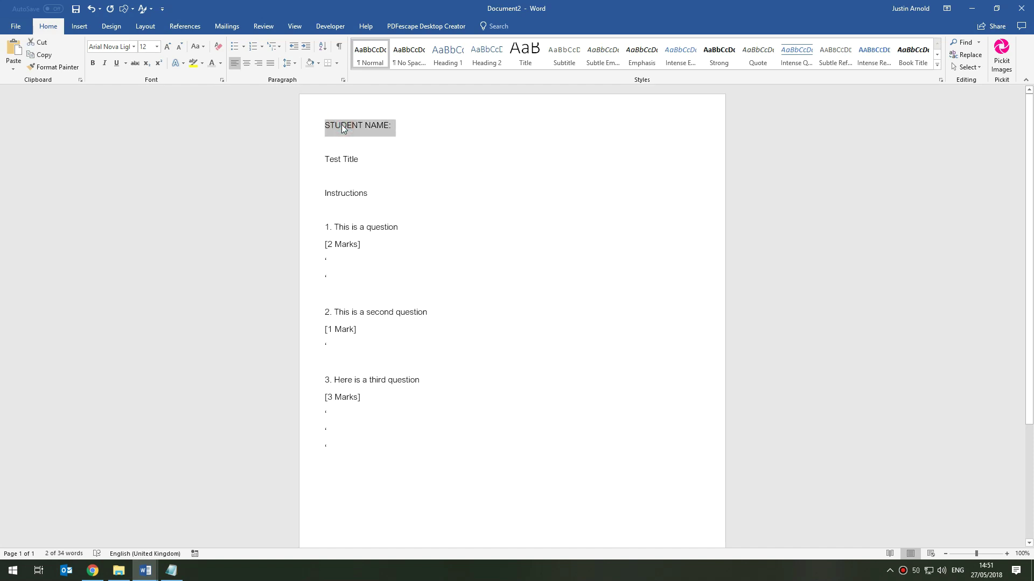
pyautogui.hotkey('ctrl', ']')
pyautogui.hotkey('ctrl', ']')
pyautogui.hotkey('ctrl', ']')
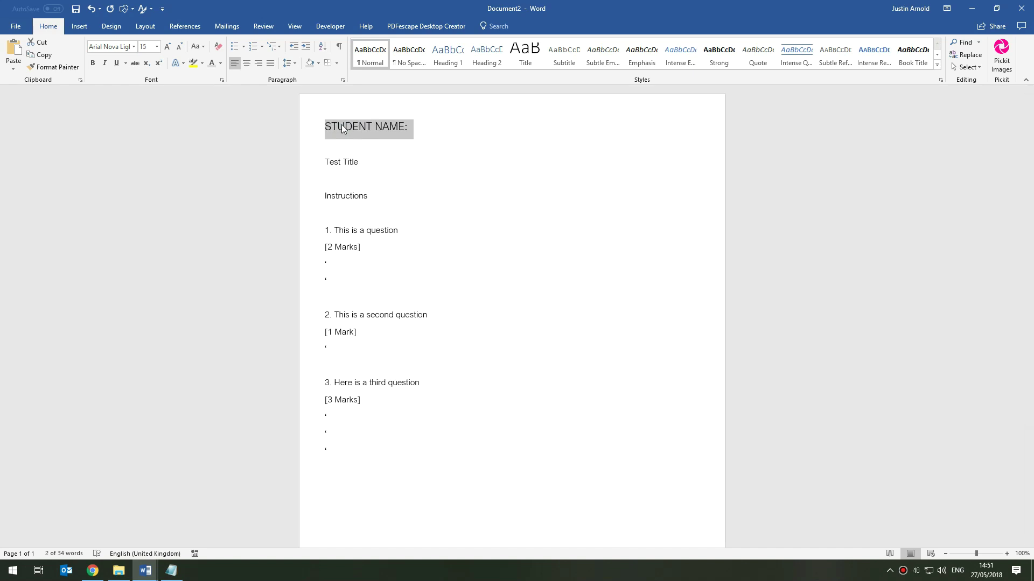
# Put an outside border around the STUDENT NAME: line and shade it light grey
pyautogui.tripleClick(347, 127)
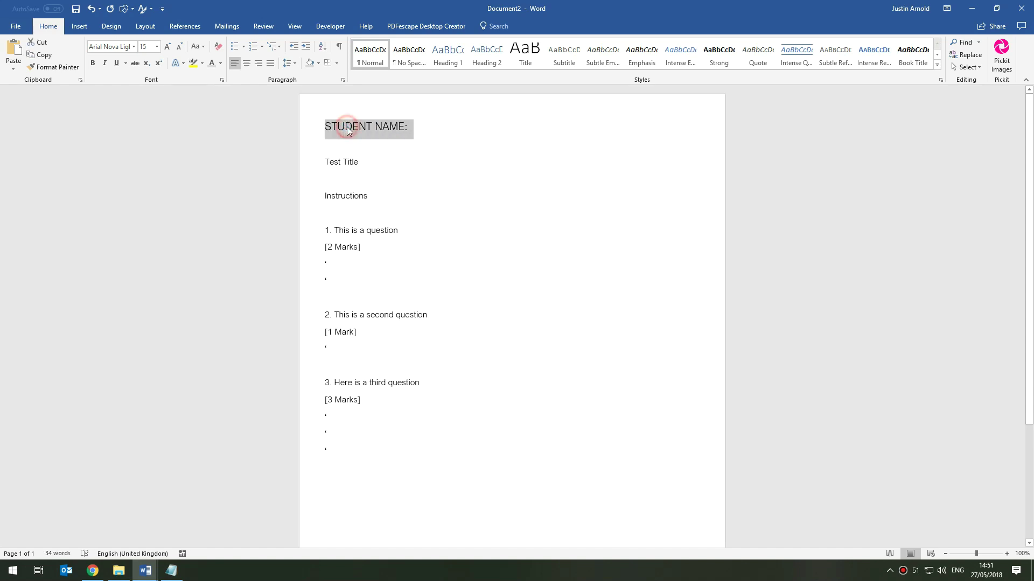
pyautogui.click(337, 64)
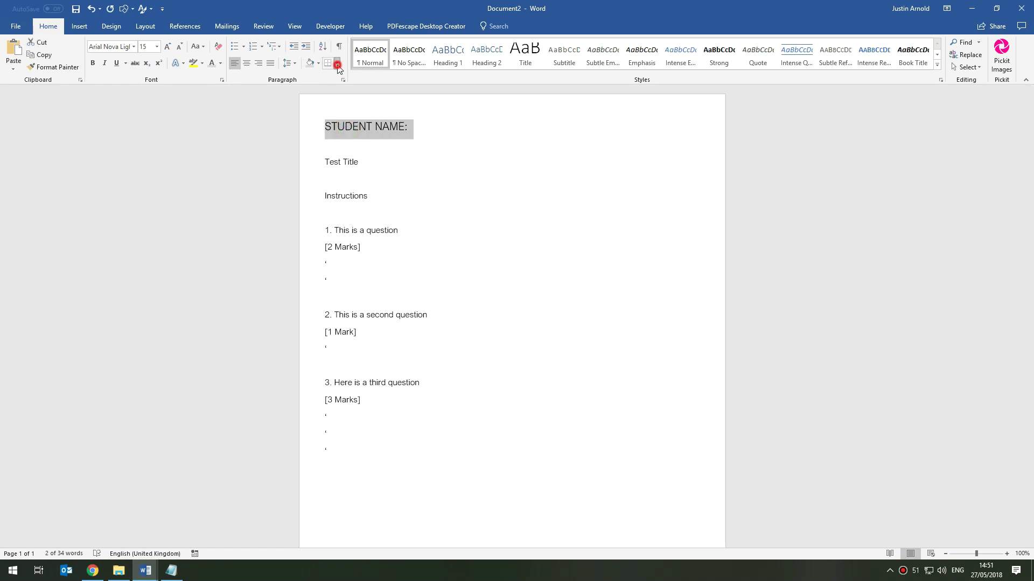
pyautogui.click(363, 155)
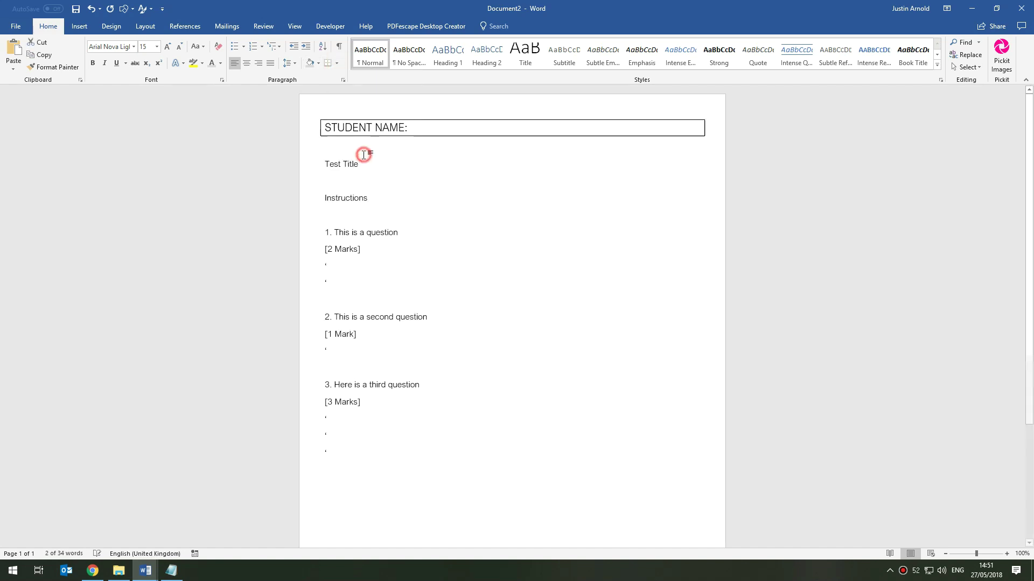
pyautogui.click(310, 63)
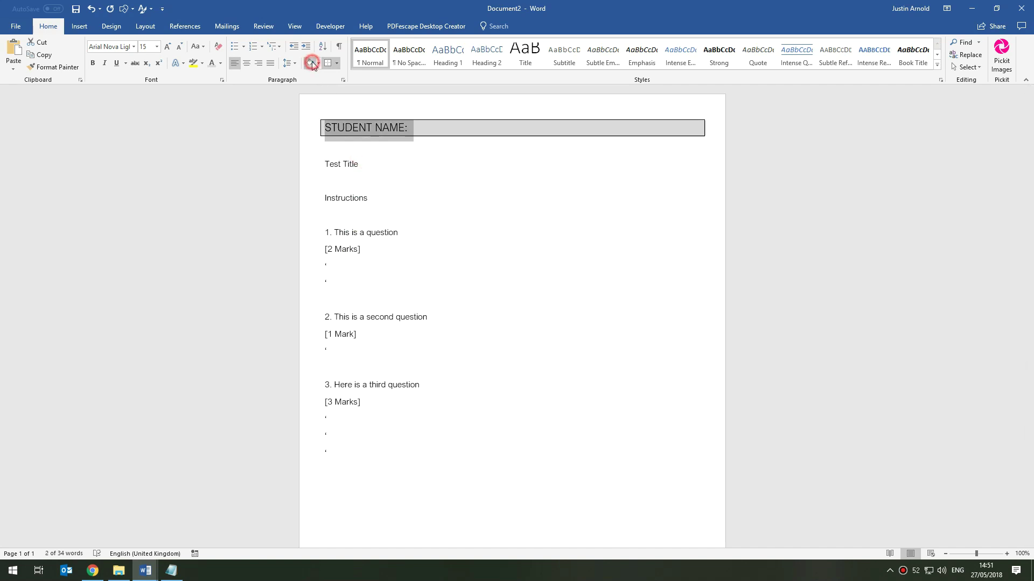
pyautogui.click(451, 202)
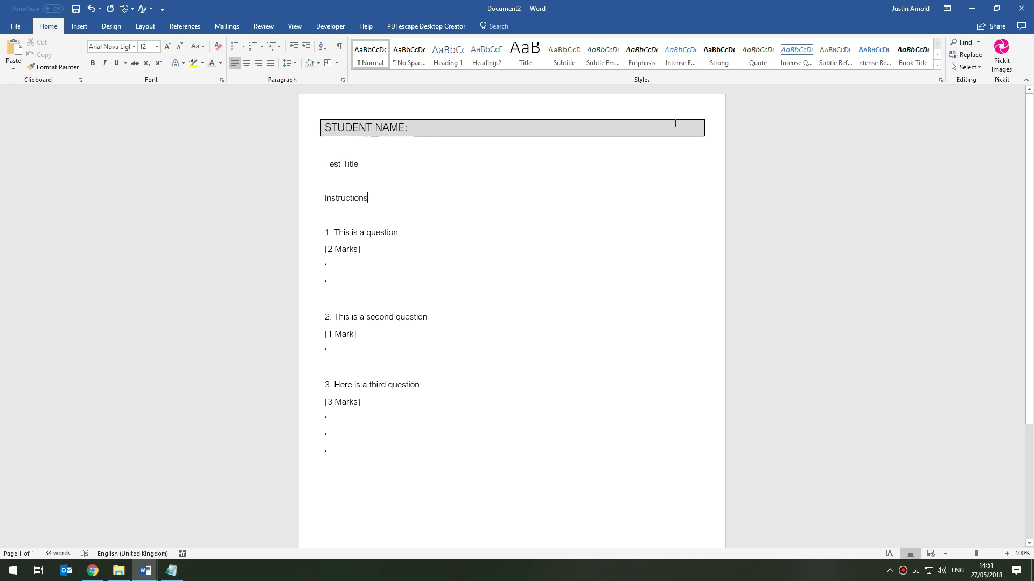
# Centre the Test Title line and increase its font size to 34 pt
pyautogui.doubleClick(333, 165)
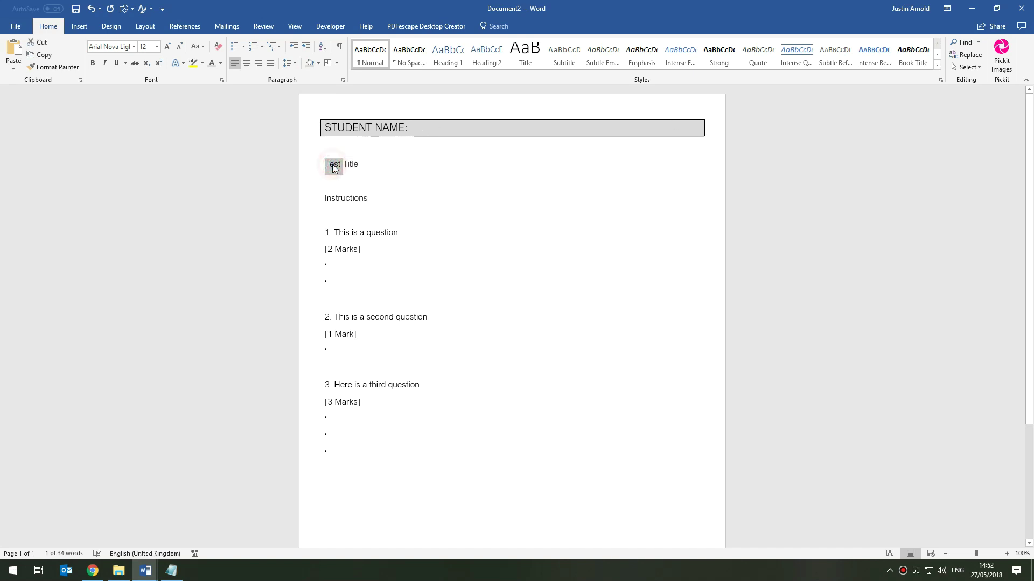
pyautogui.tripleClick(333, 166)
pyautogui.click(533, 54)
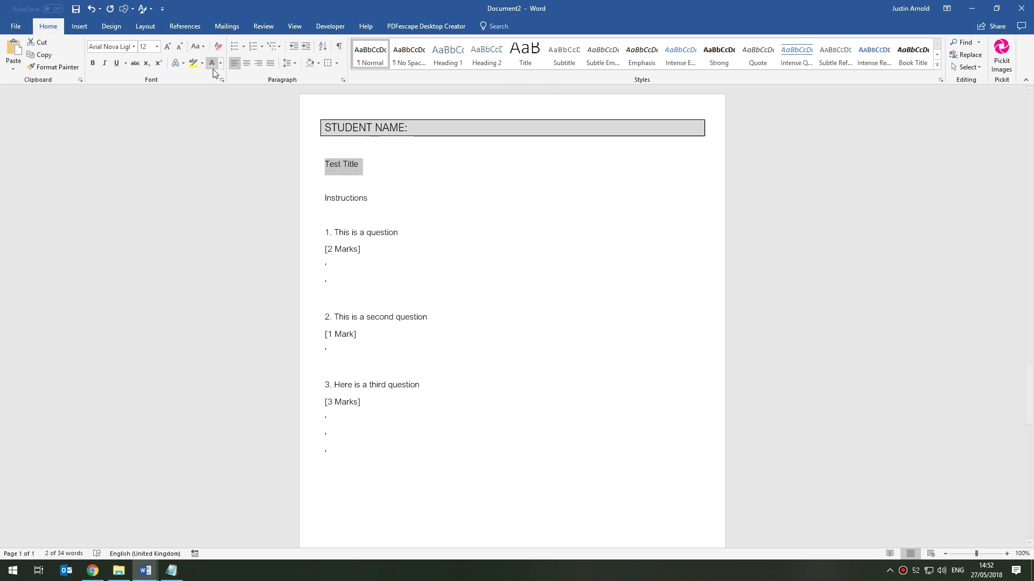
pyautogui.hotkey('ctrl', 'e')
pyautogui.hotkey('ctrl', ']')
pyautogui.hotkey('ctrl', ']')
pyautogui.hotkey('ctrl', ']')
pyautogui.hotkey('ctrl', ']')
pyautogui.hotkey('ctrl', ']')
pyautogui.hotkey('ctrl', ']')
pyautogui.hotkey('ctrl', ']')
pyautogui.hotkey('ctrl', ']')
pyautogui.hotkey('ctrl', ']')
pyautogui.hotkey('ctrl', ']')
pyautogui.hotkey('ctrl', ']')
pyautogui.hotkey('ctrl', ']')
pyautogui.hotkey('ctrl', ']')
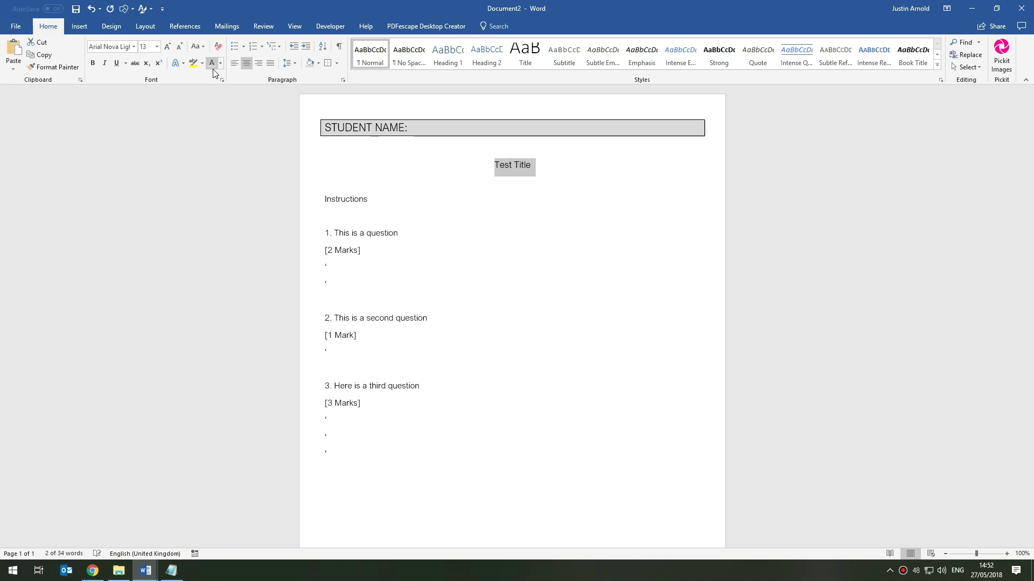
pyautogui.hotkey('ctrl', ']')
pyautogui.hotkey('ctrl', ']')
pyautogui.hotkey('ctrl', ']')
pyautogui.hotkey('ctrl', ']')
pyautogui.hotkey('ctrl', ']')
pyautogui.hotkey('ctrl', ']')
pyautogui.hotkey('ctrl', ']')
pyautogui.hotkey('ctrl', ']')
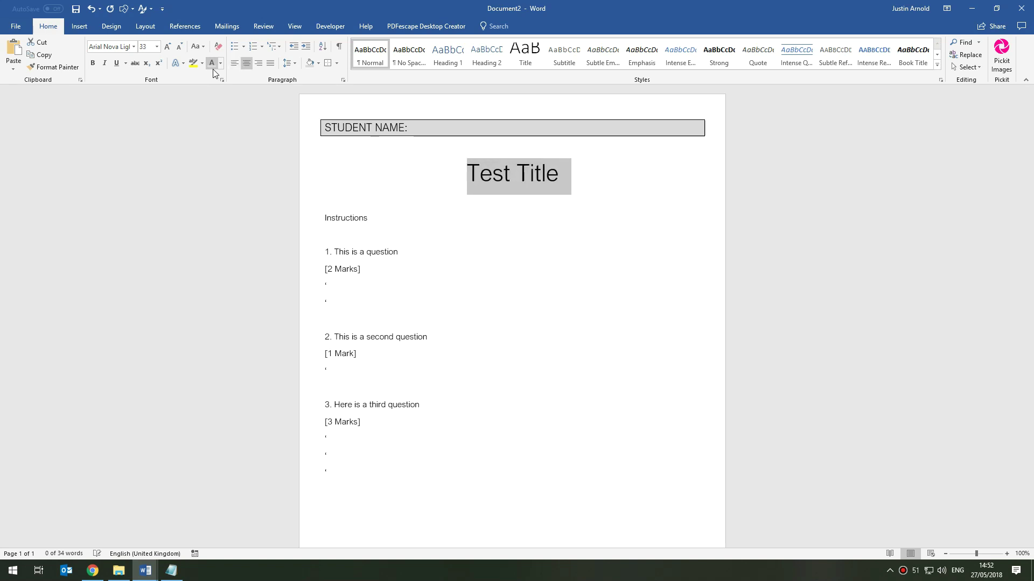
pyautogui.hotkey('ctrl', ']')
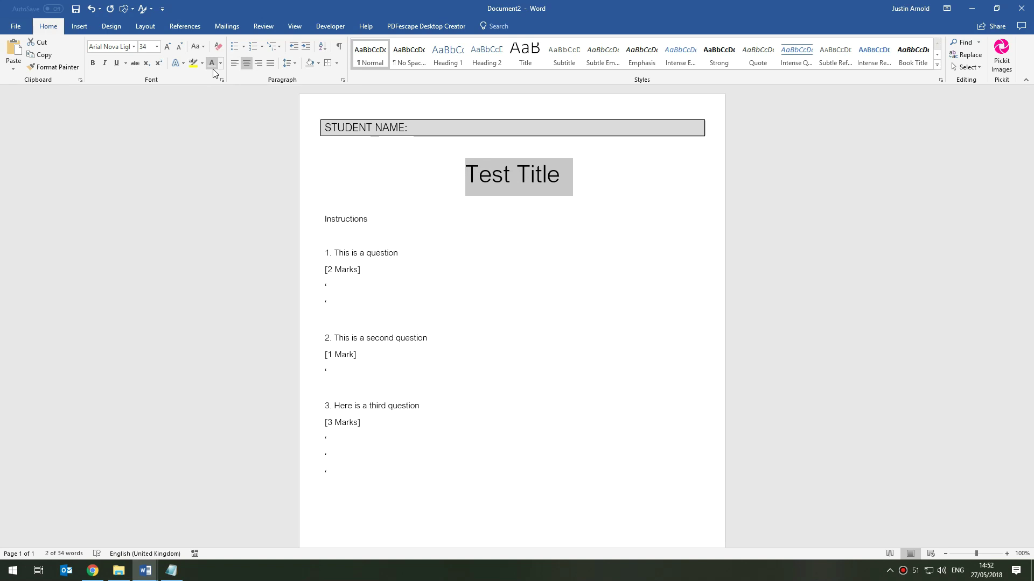
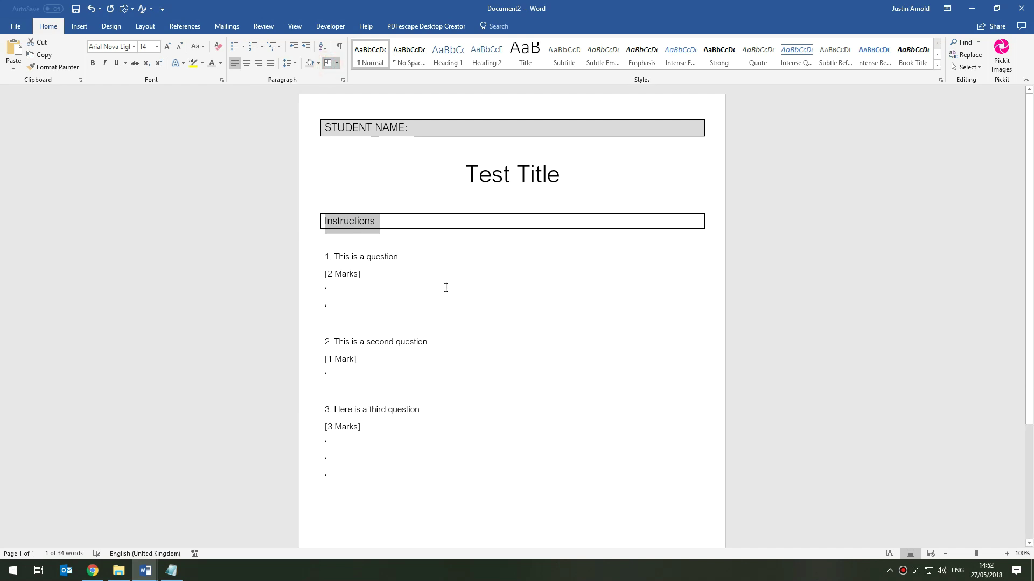
# Make the [2 Marks] line under question 1 bold and right-aligned
pyautogui.click(445, 286)
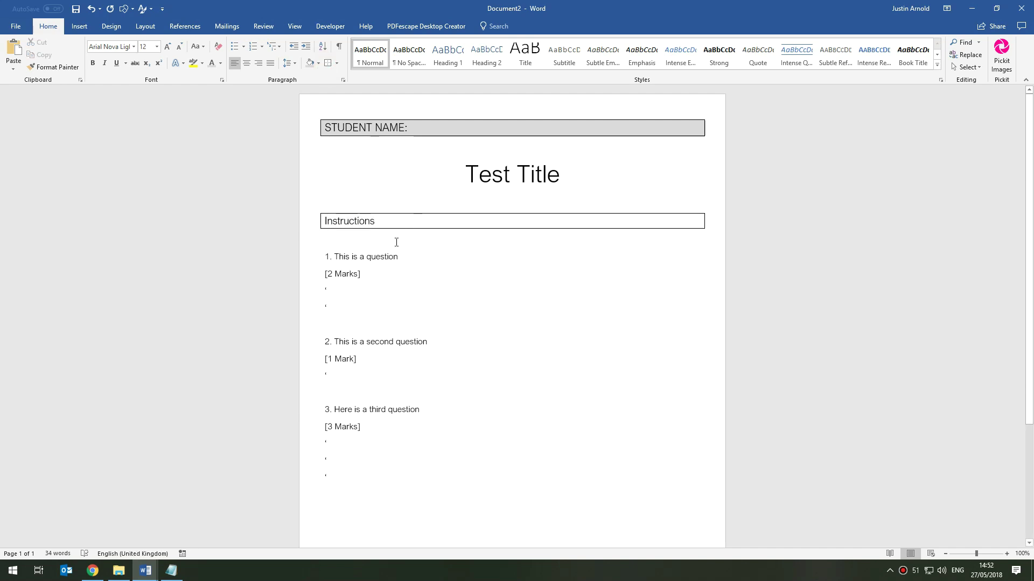
pyautogui.click(348, 256)
pyautogui.scroll(-2, 359, 226)
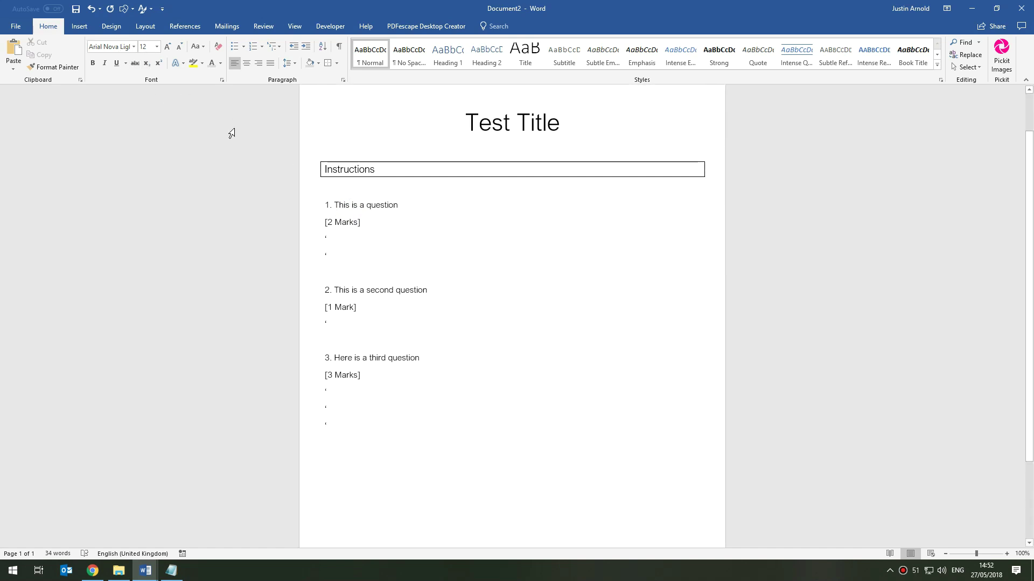
pyautogui.tripleClick(341, 224)
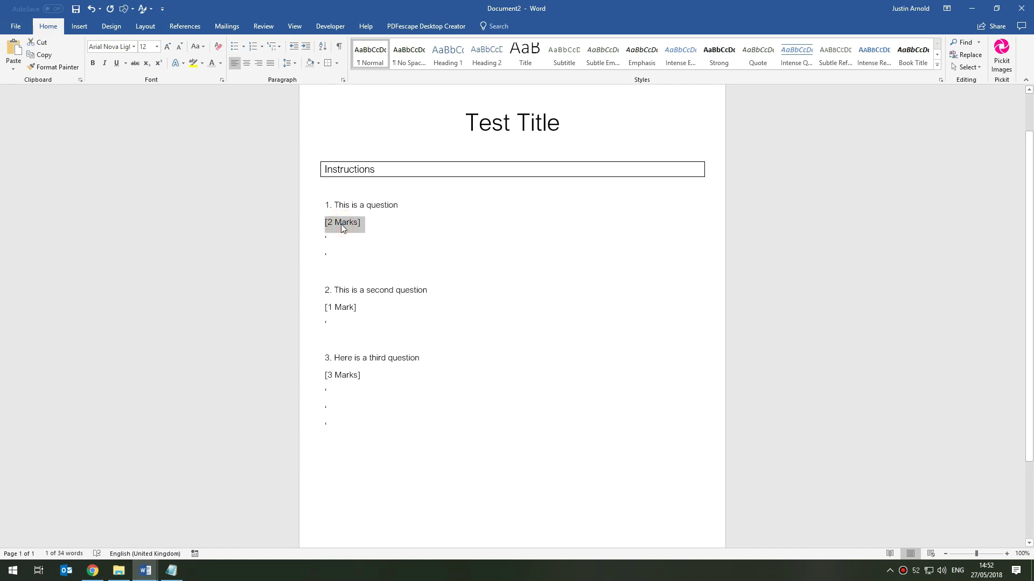
pyautogui.hotkey('ctrl', 'b')
pyautogui.hotkey('ctrl', 'r')
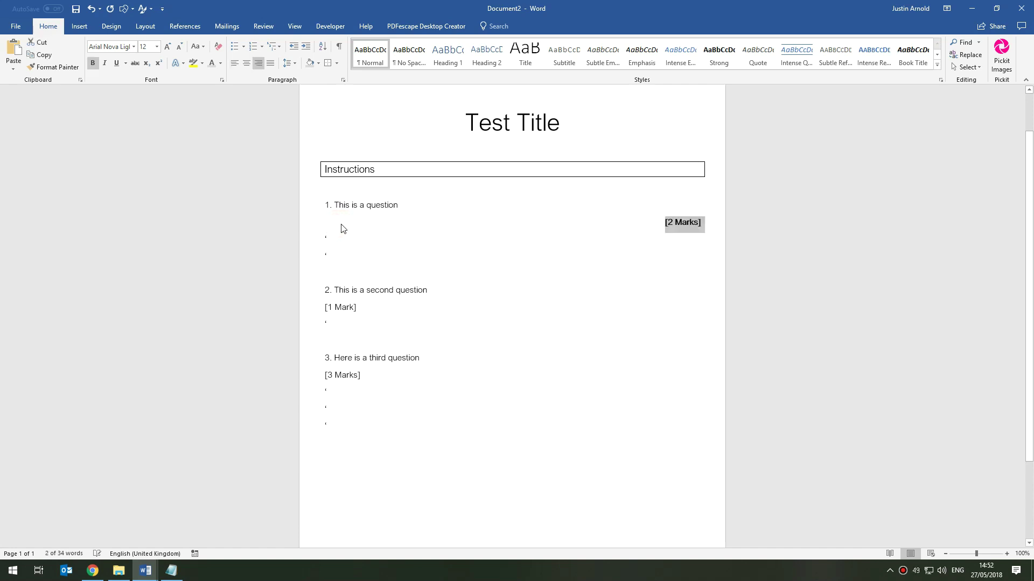
pyautogui.click(369, 231)
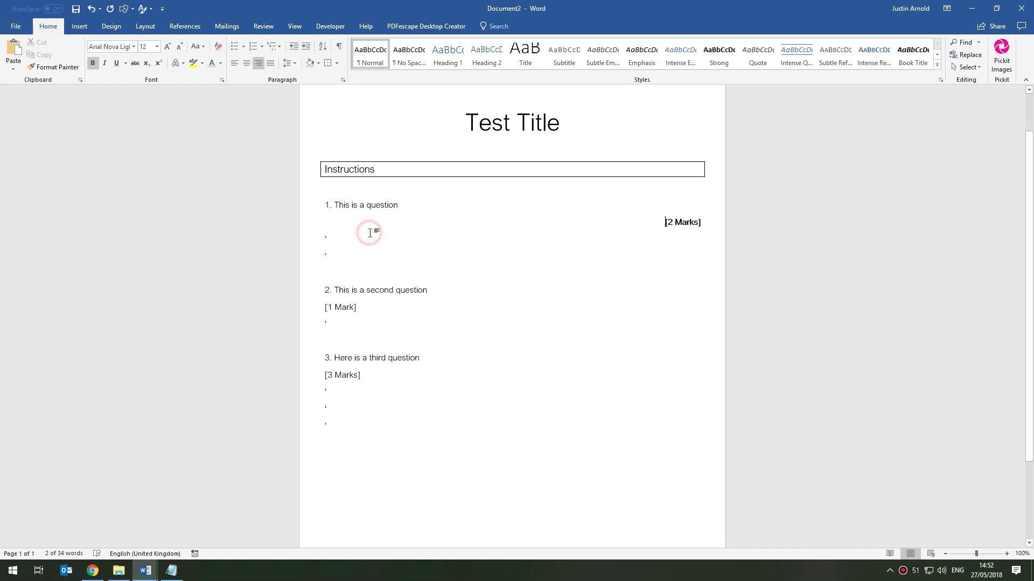
# Add an outside border and light grey shading to the first answer placeholder line under question 1
pyautogui.click(322, 237)
pyautogui.moveTo(322, 237); pyautogui.dragTo(343, 238)
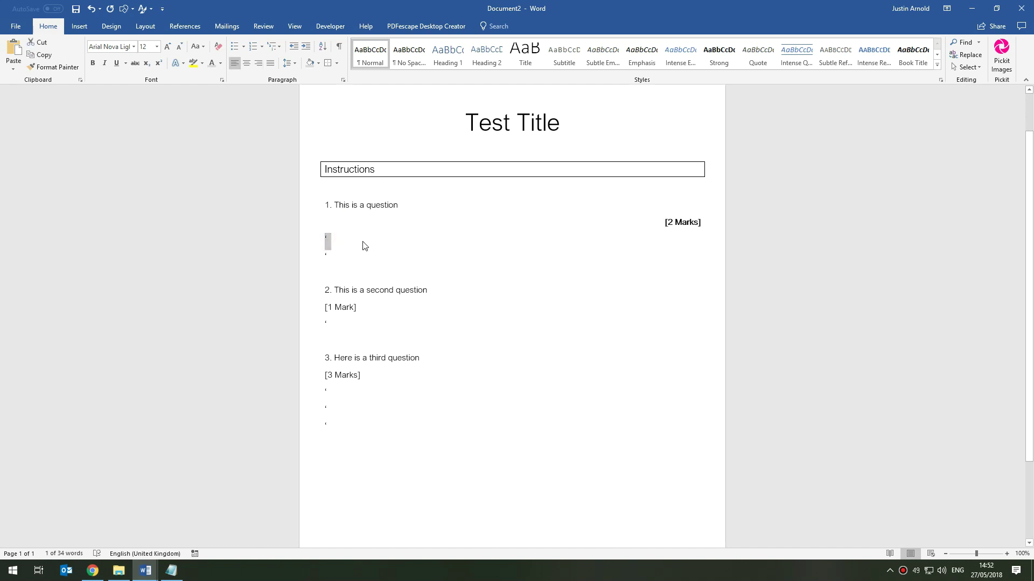
pyautogui.click(328, 63)
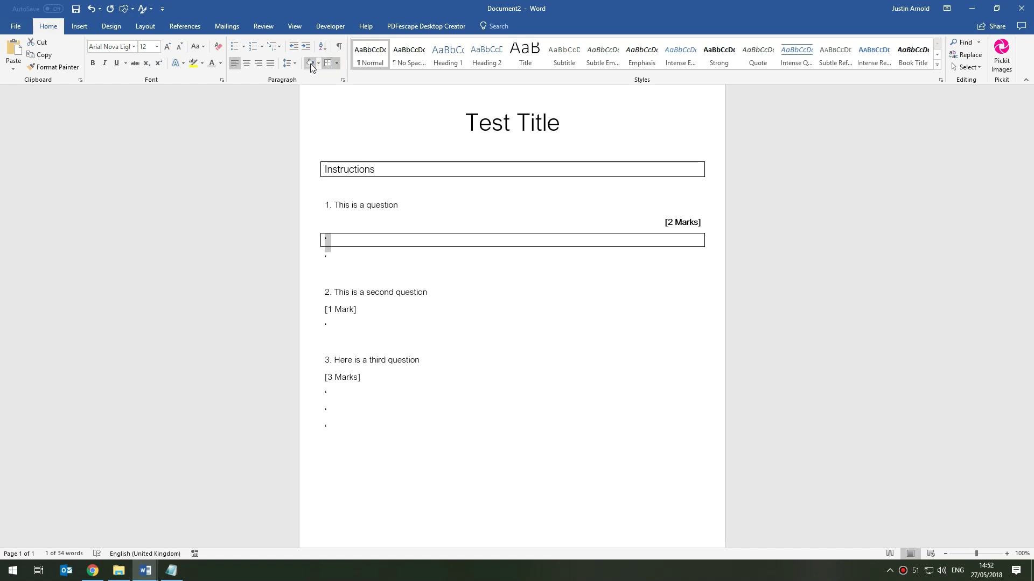
pyautogui.click(310, 63)
pyautogui.click(404, 300)
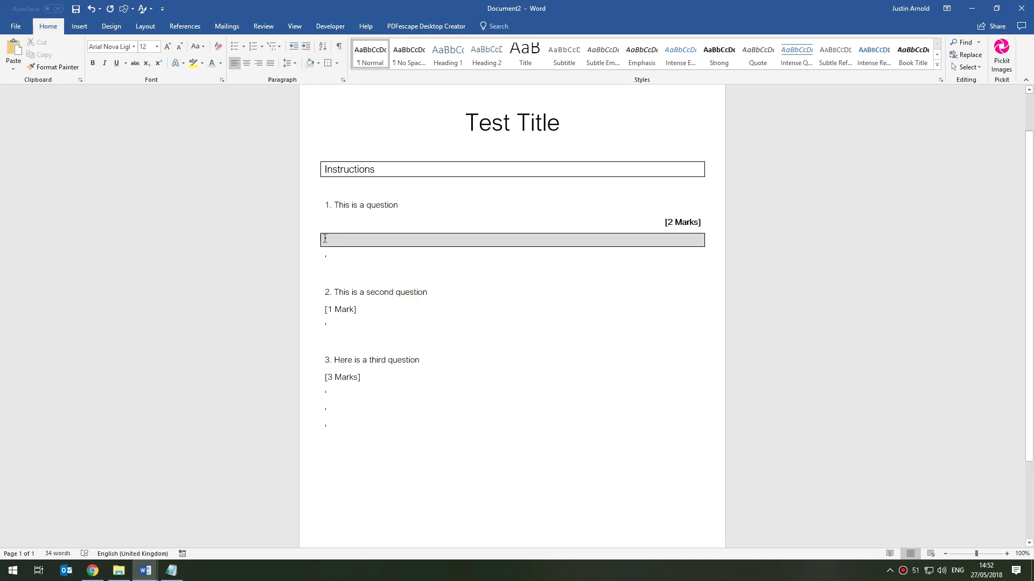
# Colour the placeholder mark in the shaded answer line light grey so it blends into the shading
pyautogui.keyDown('ctrl'); pyautogui.scroll(3, 293, 260); pyautogui.keyUp('ctrl')
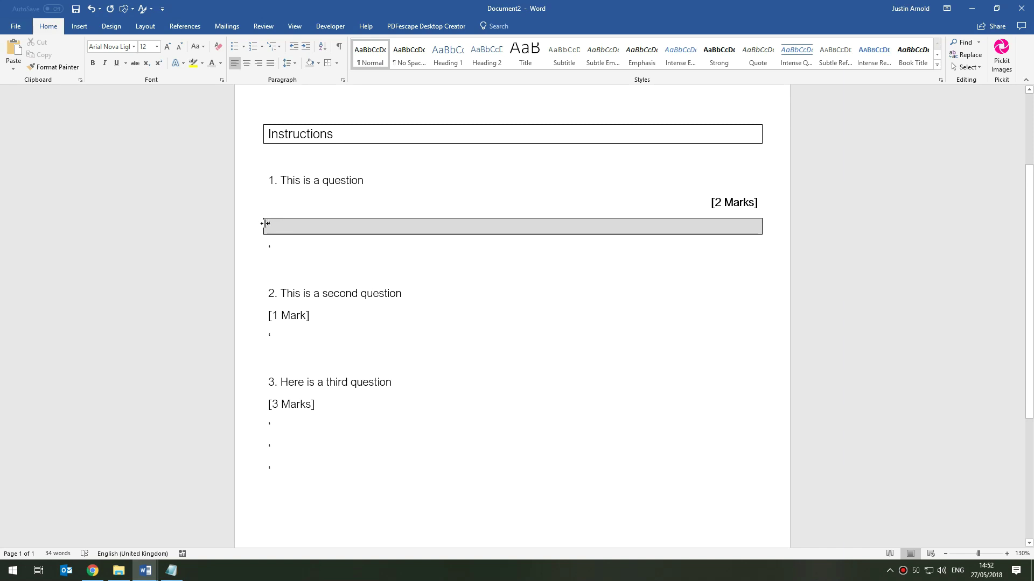
pyautogui.moveTo(266, 224); pyautogui.dragTo(278, 227)
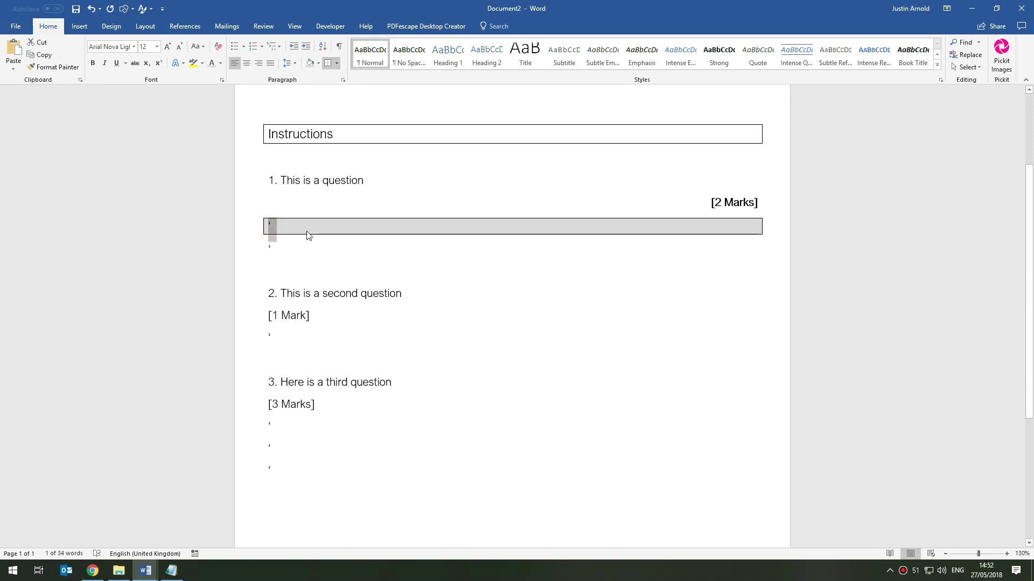
pyautogui.click(211, 64)
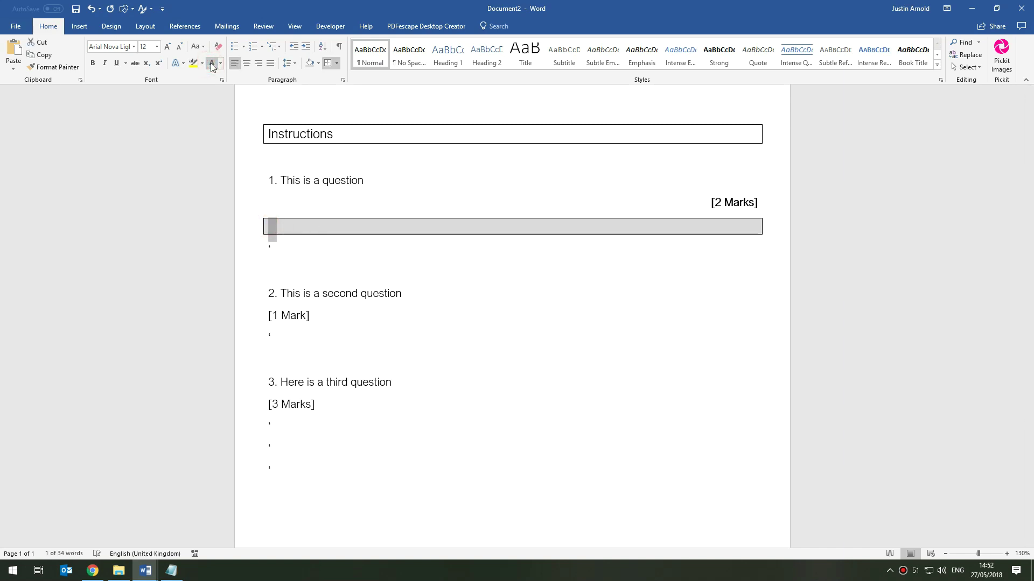
pyautogui.click(849, 257)
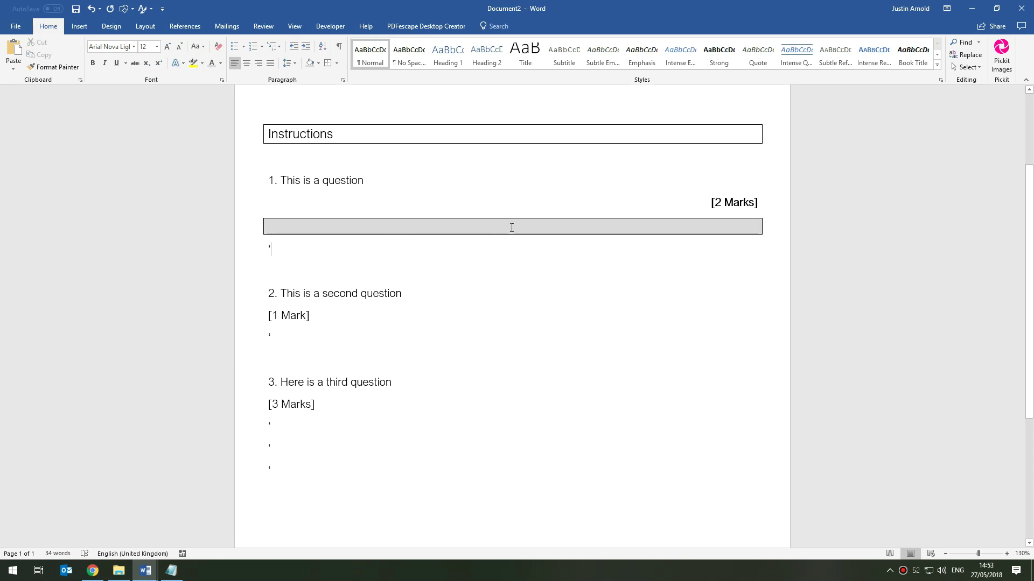
# Increase the font size of the shaded answer line under question 1 to 21 pt
pyautogui.click(365, 225)
pyautogui.click(254, 229)
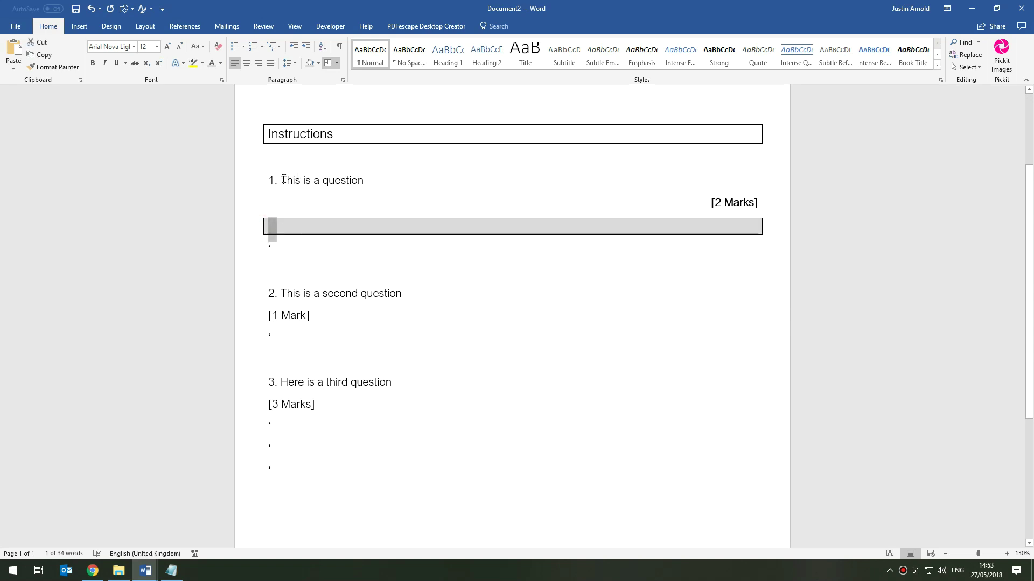
pyautogui.moveTo(280, 234); pyautogui.dragTo(280, 234)
pyautogui.hotkey('ctrl', ']')
pyautogui.hotkey('ctrl', ']')
pyautogui.hotkey('ctrl', ']')
pyautogui.hotkey('ctrl', ']')
pyautogui.hotkey('ctrl', ']')
pyautogui.hotkey('ctrl', ']')
pyautogui.hotkey('ctrl', ']')
pyautogui.hotkey('ctrl', ']')
pyautogui.hotkey('ctrl', ']')
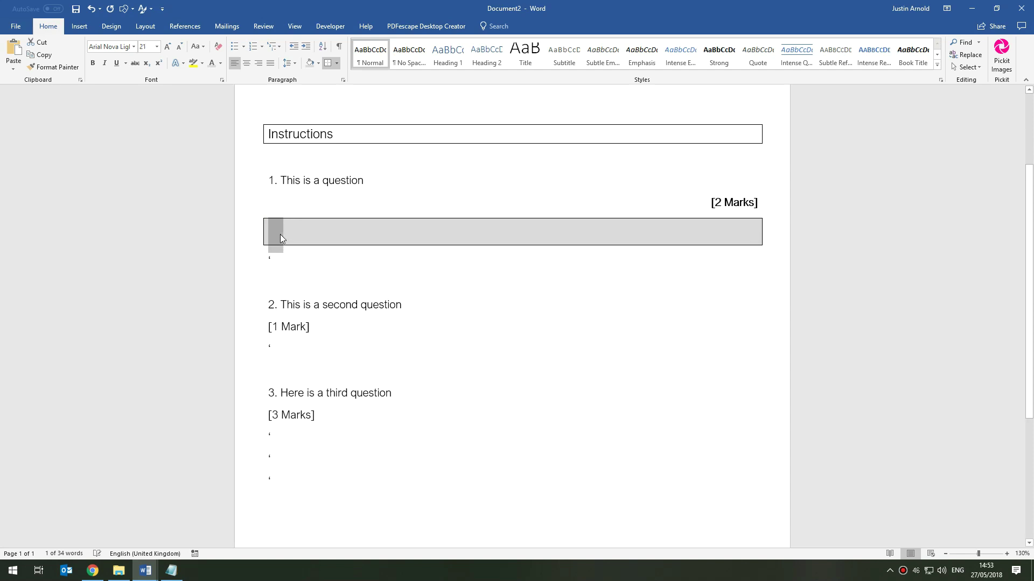
# Increase the font size of the shaded answer line under question 1 to 22 pt
pyautogui.hotkey('ctrl', ']')
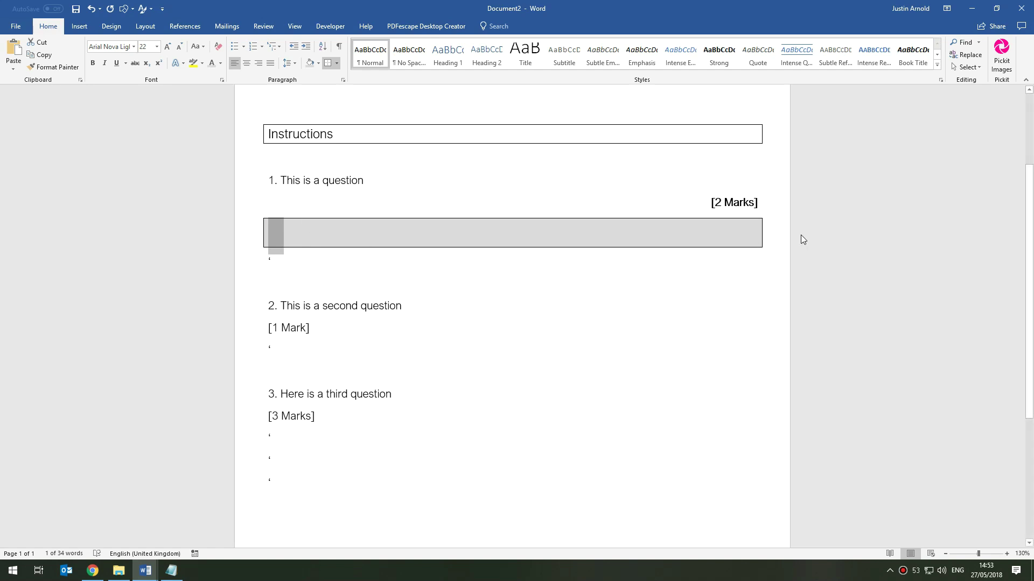
pyautogui.click(835, 232)
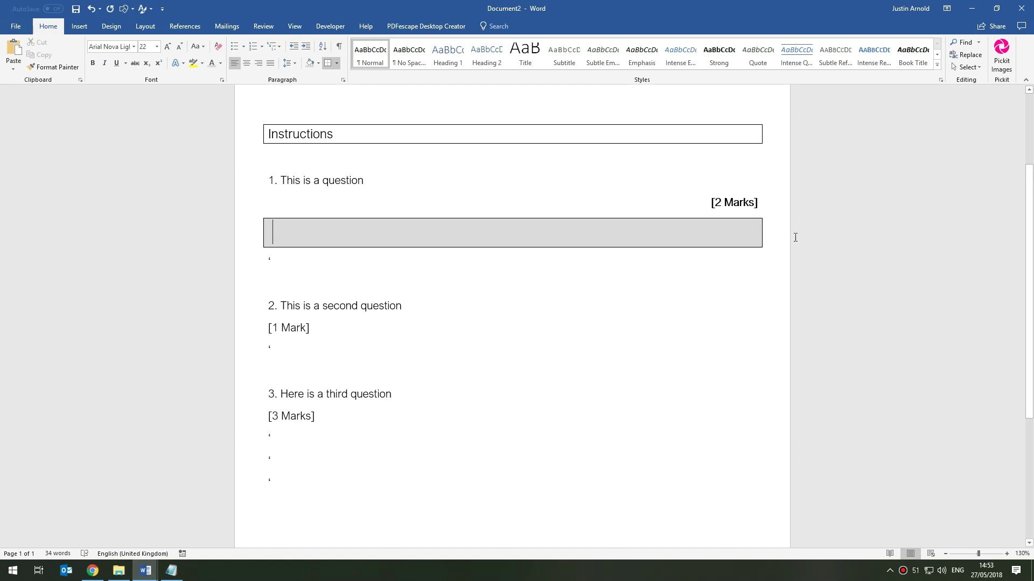
pyautogui.scroll(-2, 796, 237)
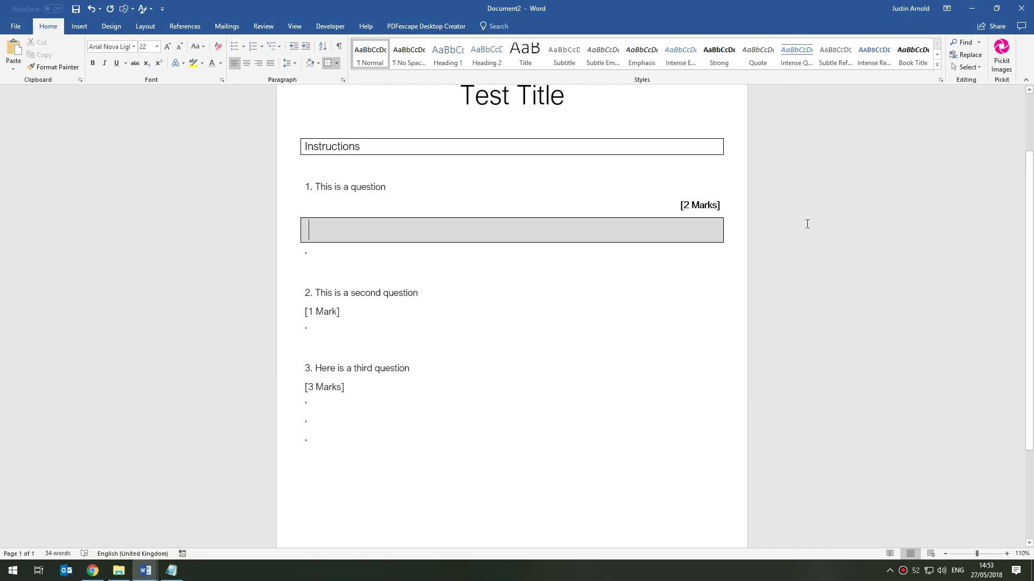
pyautogui.scroll(1, 667, 111)
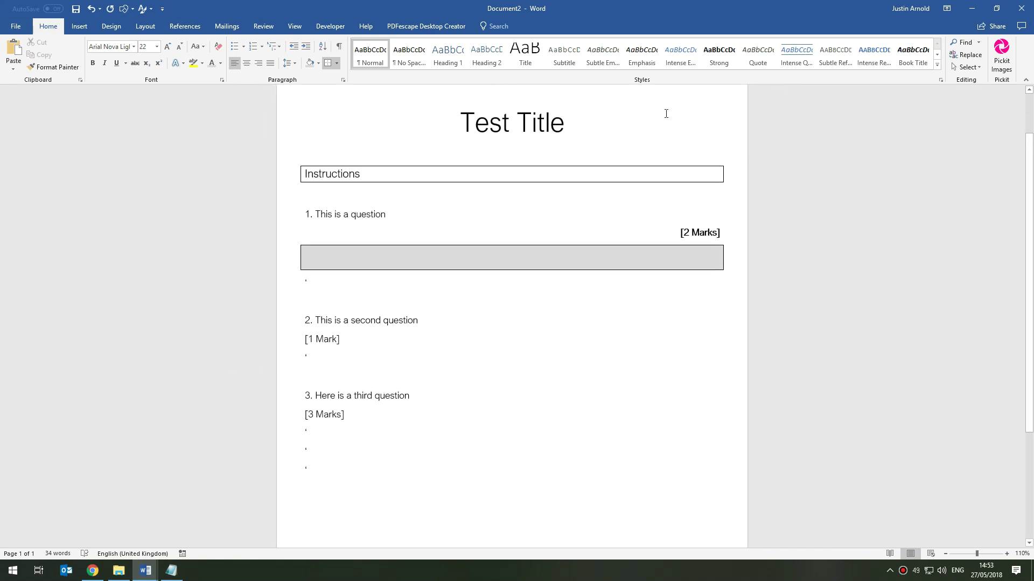
pyautogui.click(475, 121)
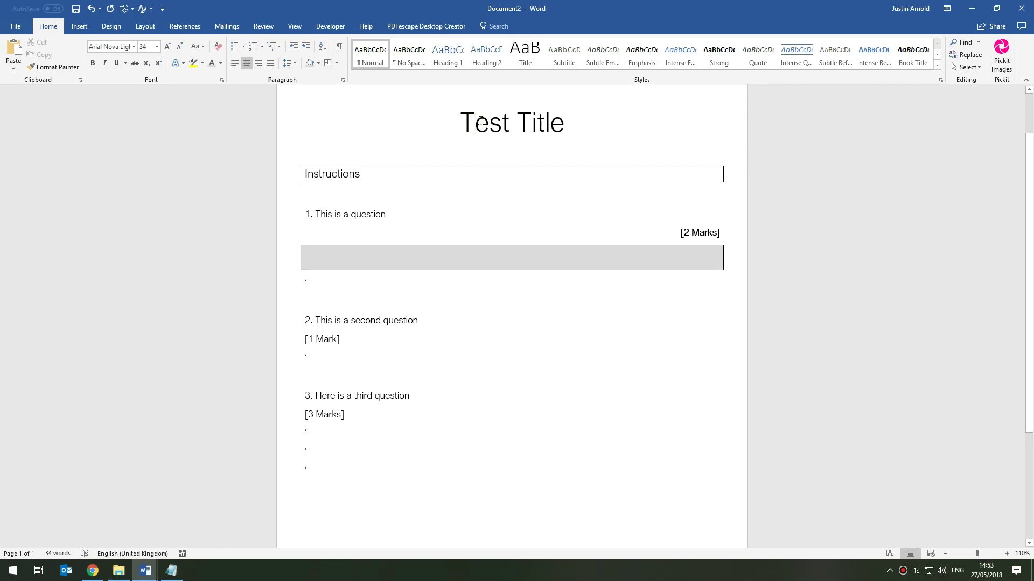
pyautogui.hotkey('ctrl', 'z')
pyautogui.click(394, 132)
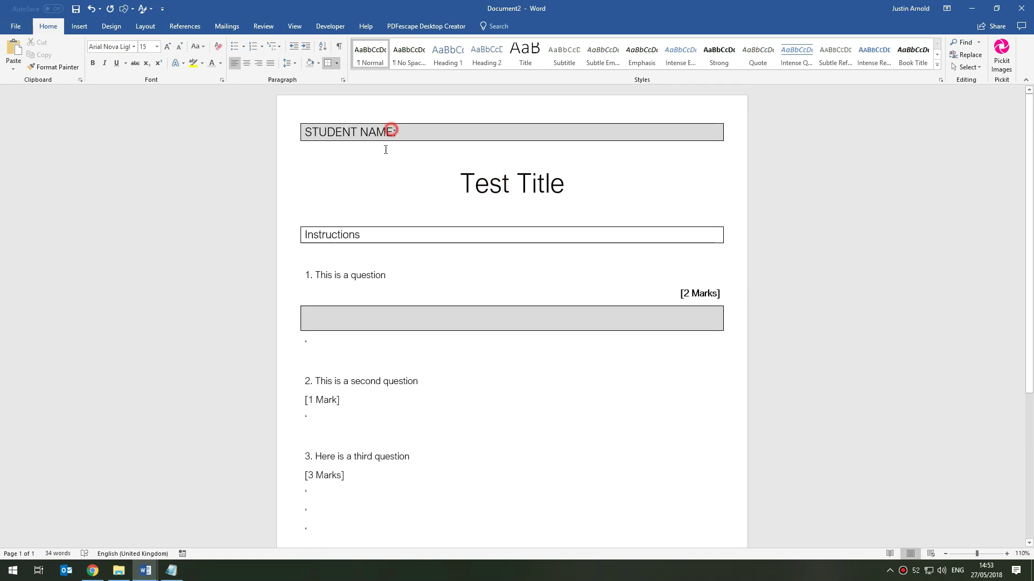
pyautogui.click(555, 320)
# Create a new paragraph style named Student Name from the formatting of the STUDENT NAME: line
pyautogui.click(341, 132)
pyautogui.moveTo(335, 134); pyautogui.dragTo(396, 139)
pyautogui.rightClick(351, 133)
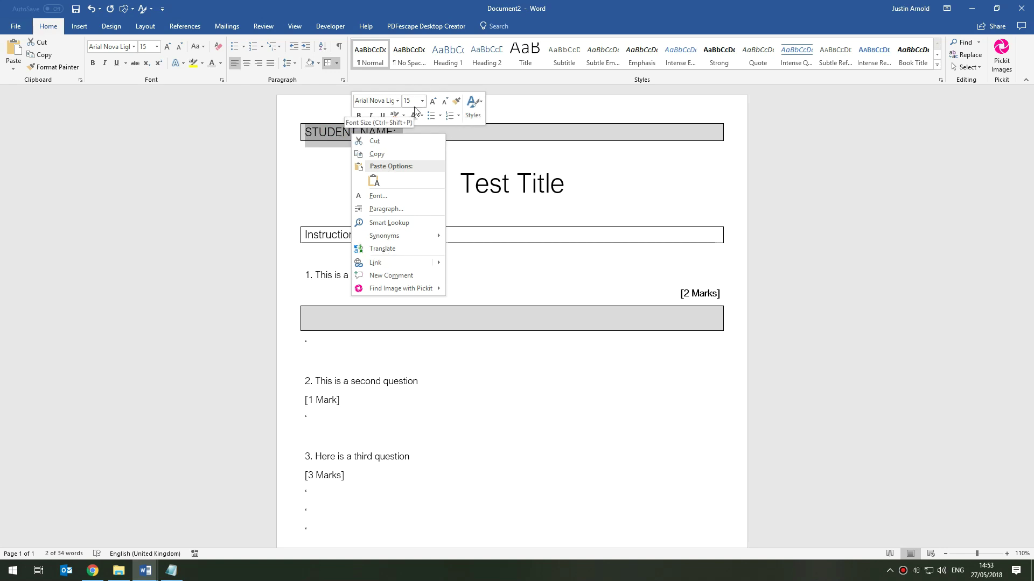
pyautogui.click(475, 120)
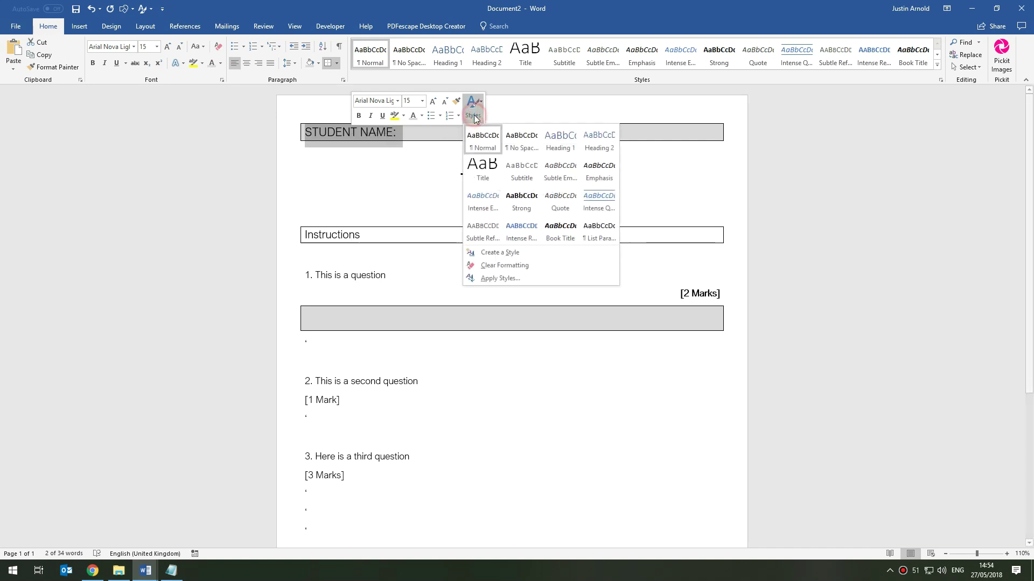
pyautogui.click(514, 251)
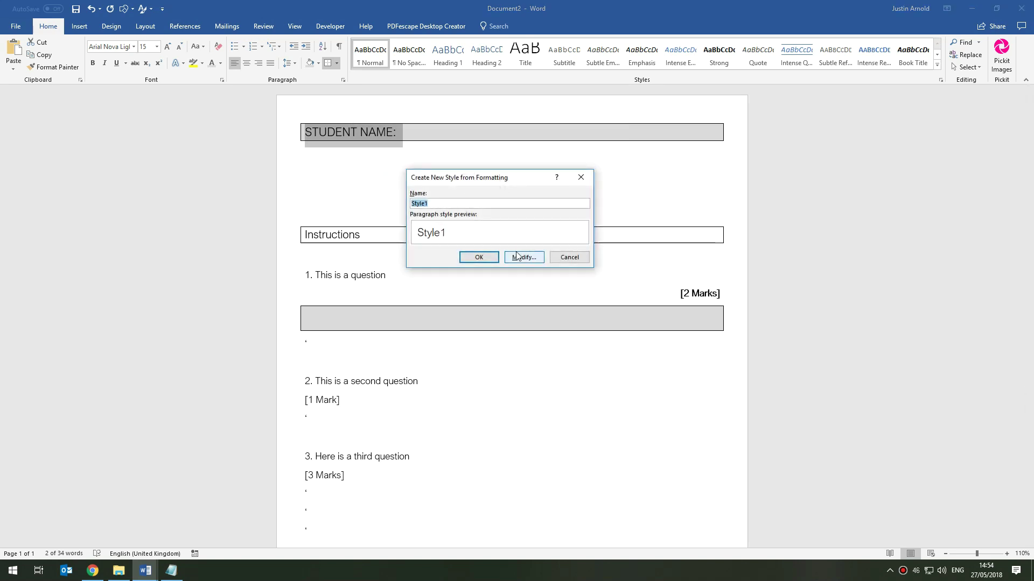
pyautogui.write('student Name')
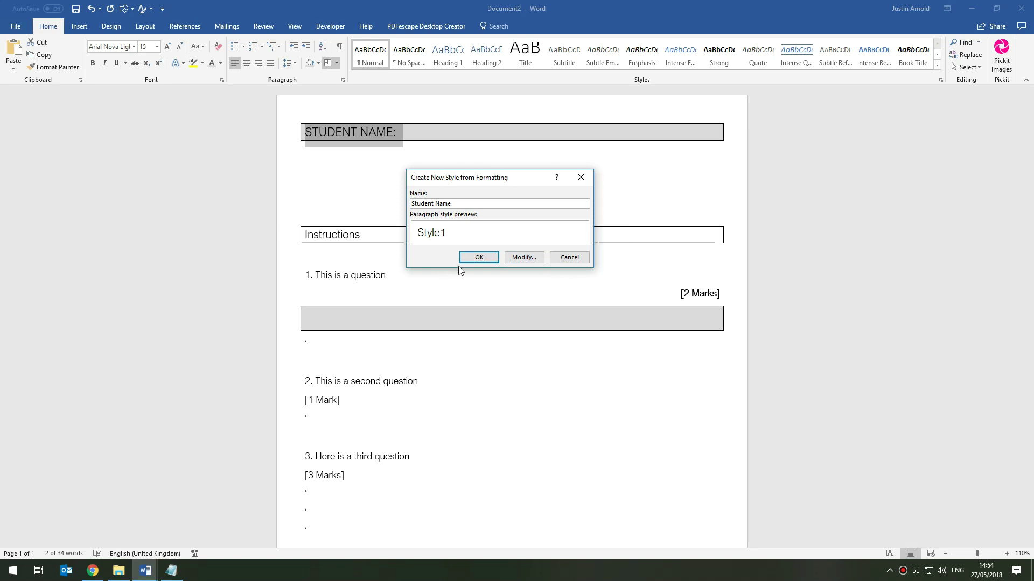
pyautogui.click(474, 257)
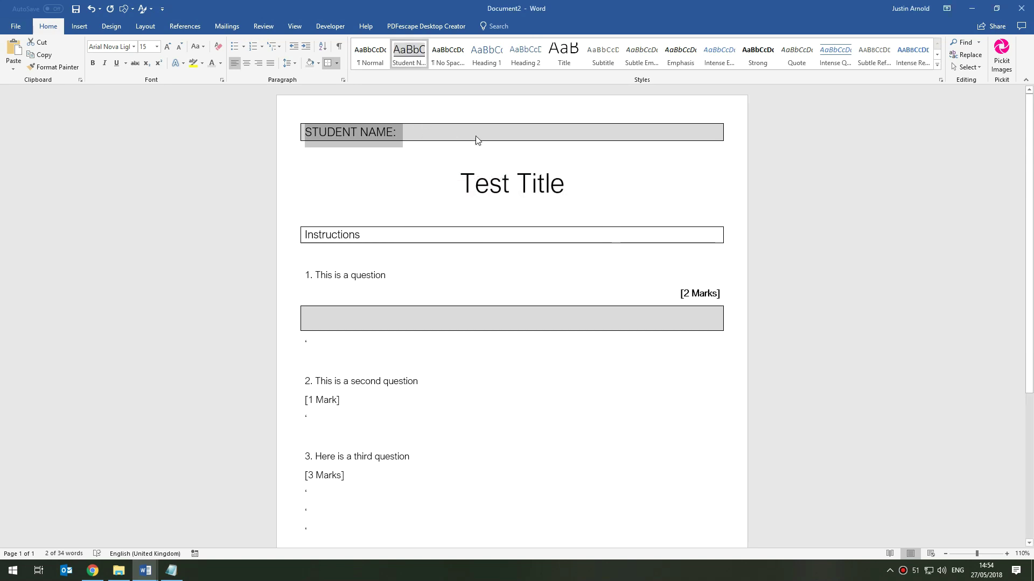
pyautogui.click(765, 176)
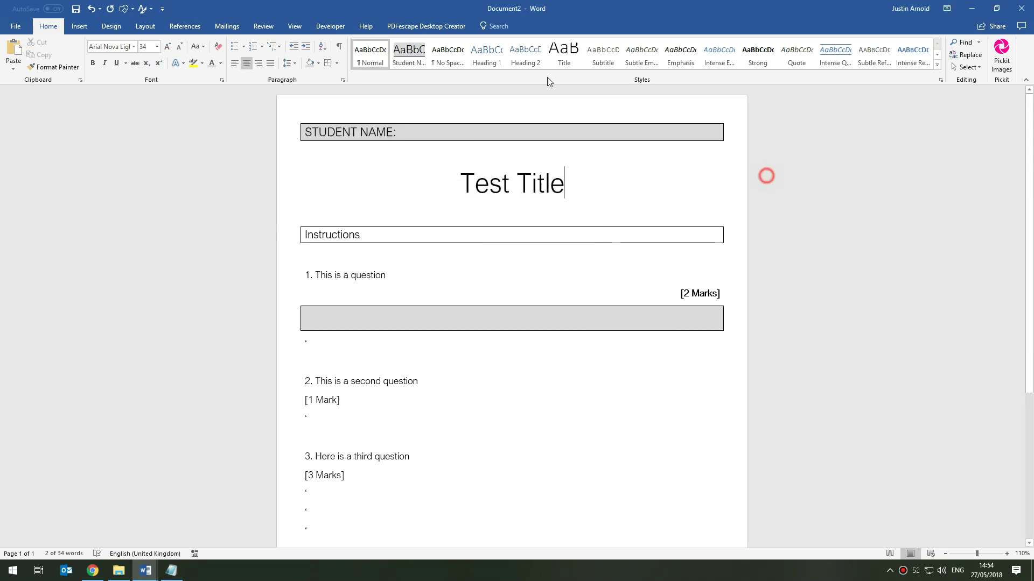
pyautogui.click(417, 54)
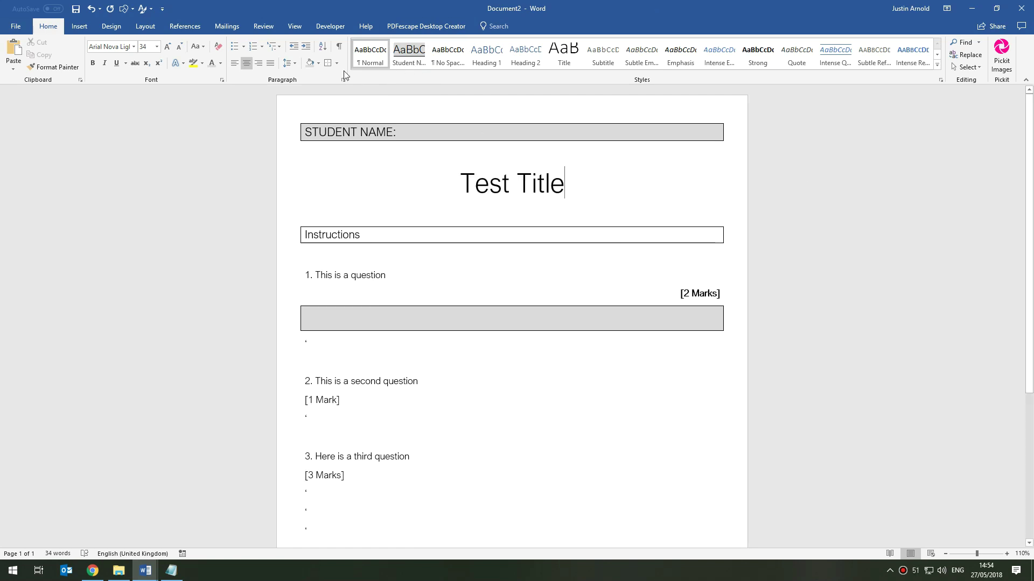
pyautogui.click(826, 153)
# Create a new paragraph style named Test Title from the formatting of the large centred title line
pyautogui.doubleClick(482, 184)
pyautogui.click(472, 188)
pyautogui.tripleClick(474, 188)
pyautogui.rightClick(480, 188)
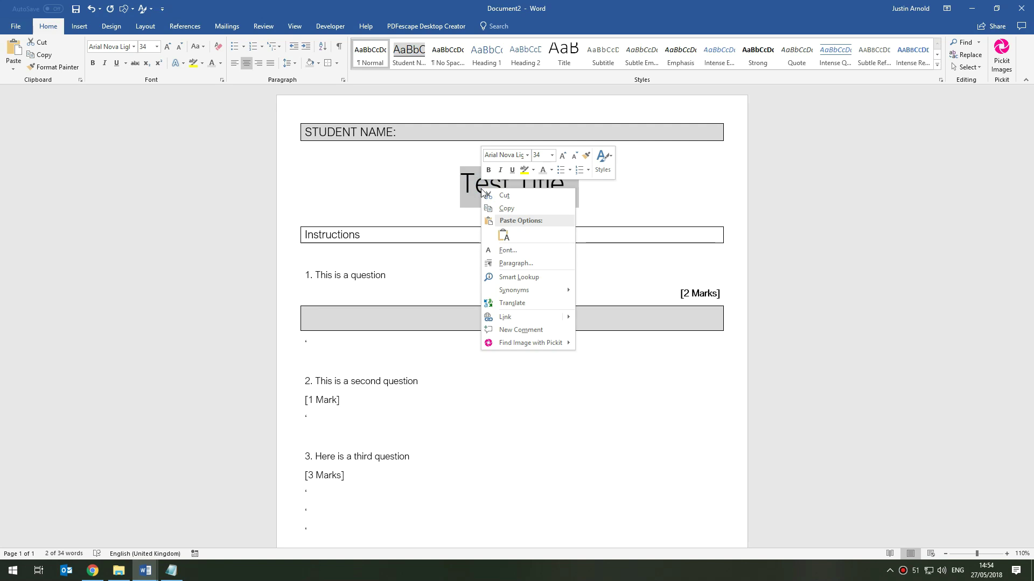
pyautogui.click(603, 161)
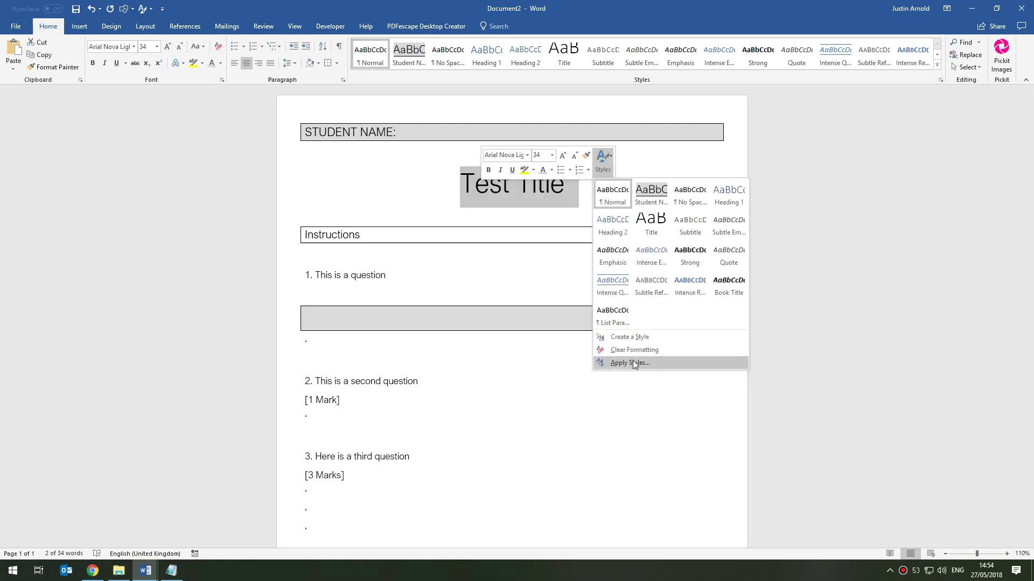
pyautogui.click(647, 337)
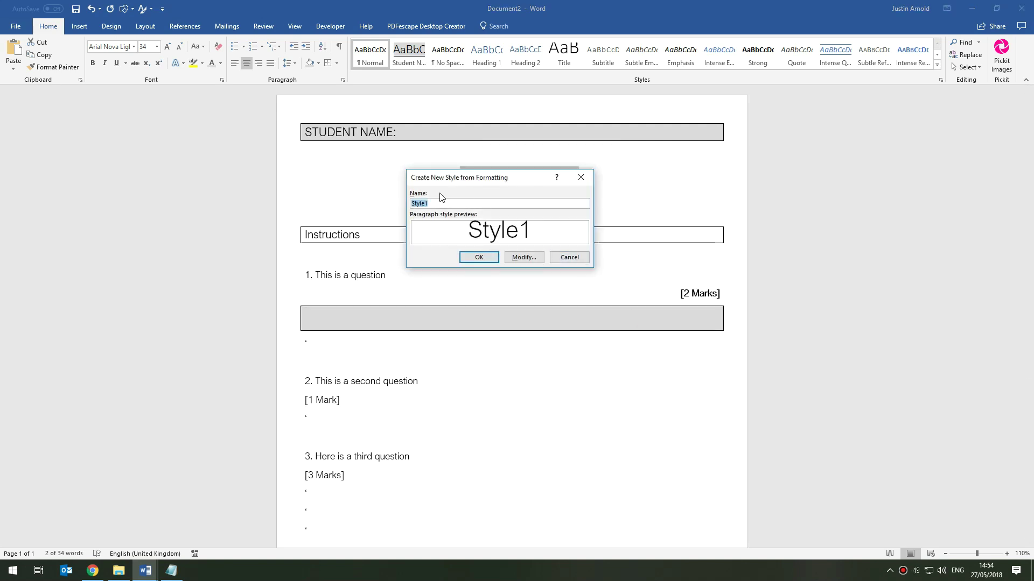
pyautogui.write('Test Tit')
pyautogui.click(477, 256)
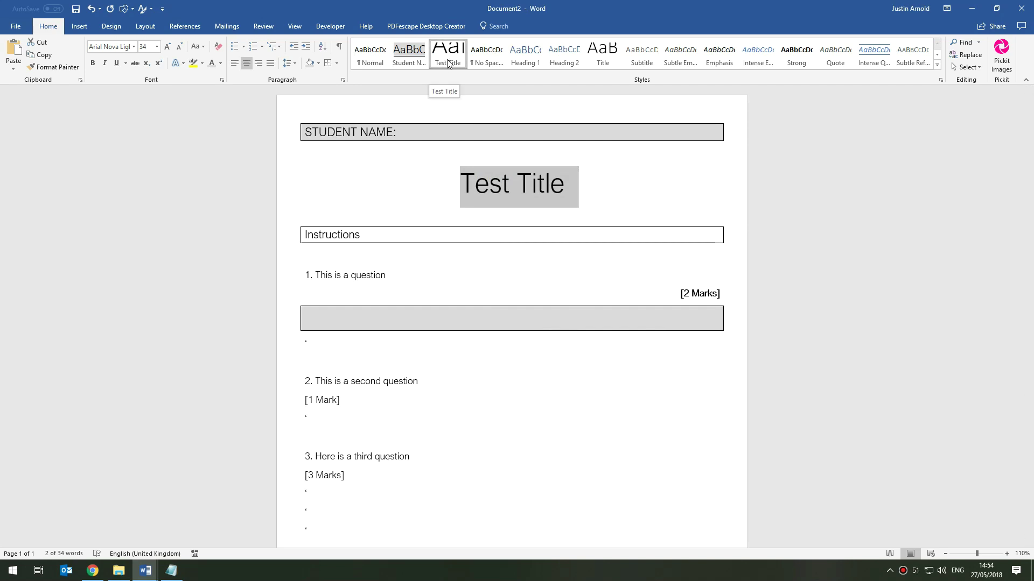
# Create a new paragraph style named Instructions from the formatting of the bordered Instructions line
pyautogui.doubleClick(320, 236)
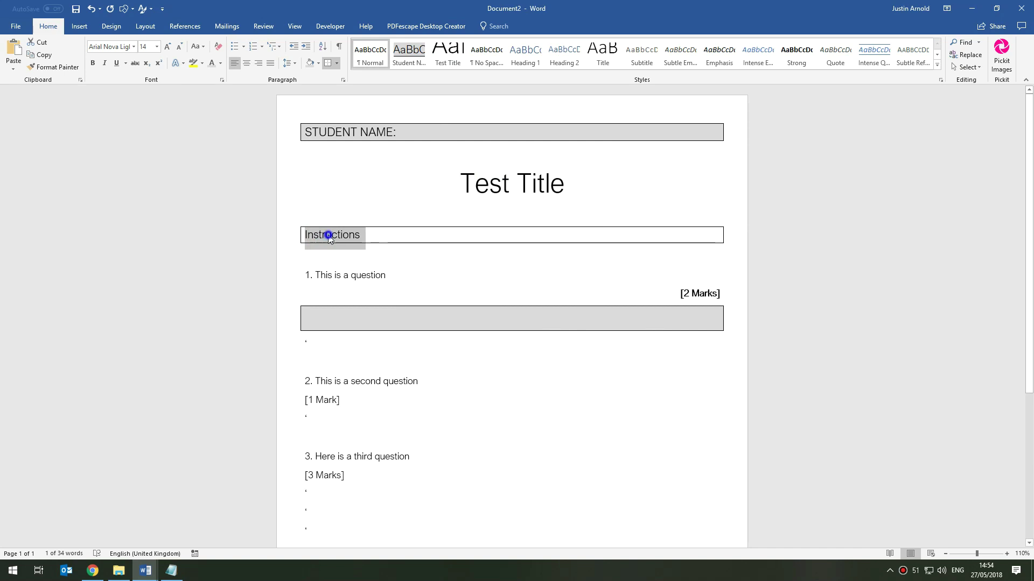
pyautogui.rightClick(329, 238)
pyautogui.click(455, 218)
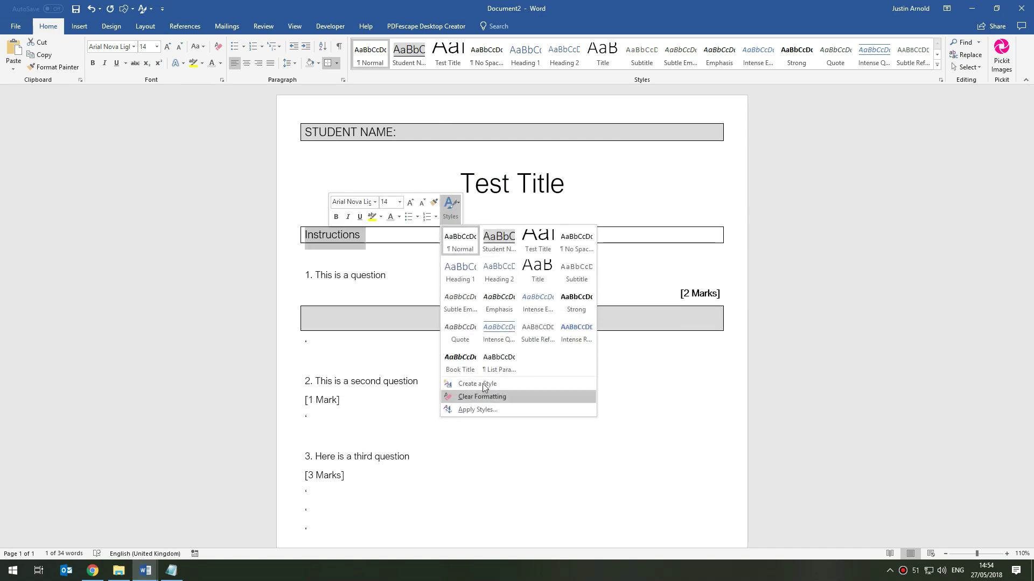
pyautogui.click(483, 383)
pyautogui.write('In')
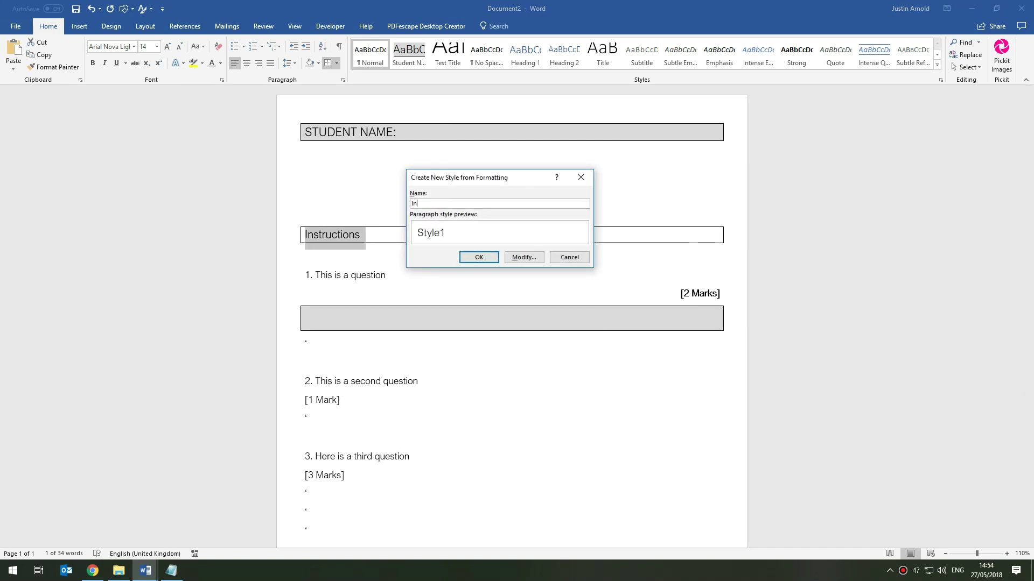
pyautogui.write('structions')
pyautogui.press('Return')
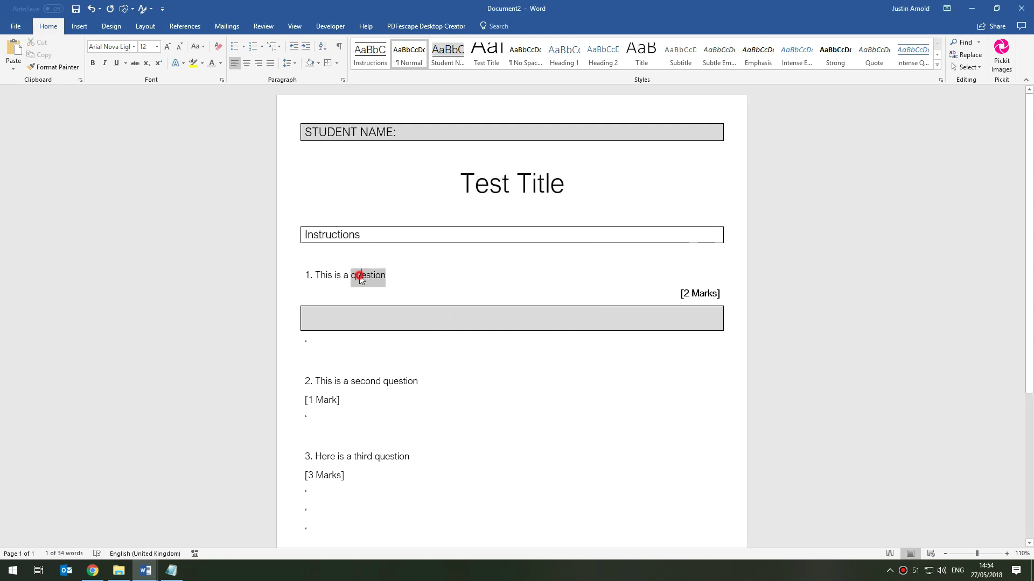
# Create a new paragraph style named Question from the formatting of the question 1 line
pyautogui.tripleClick(360, 275)
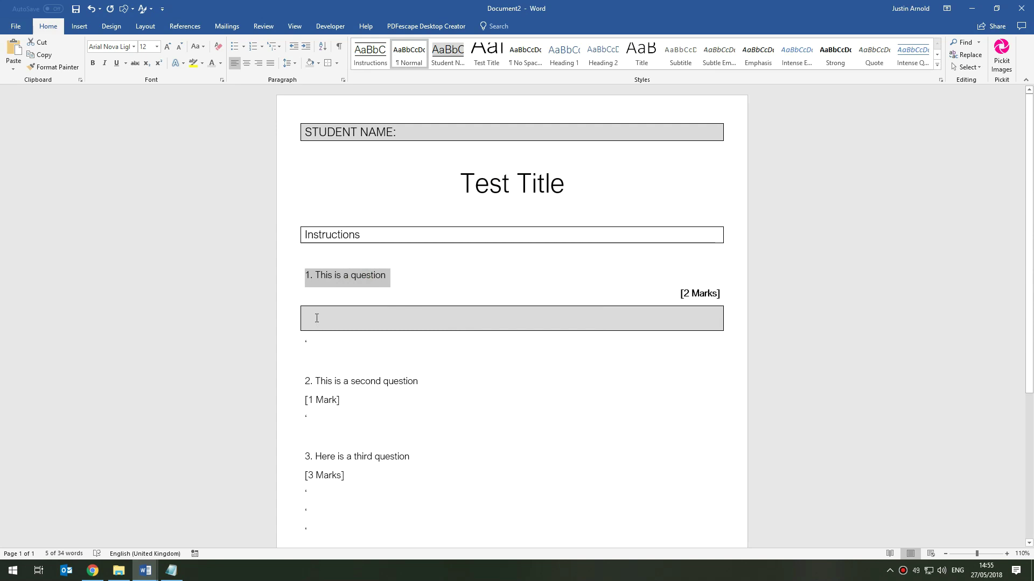
pyautogui.rightClick(333, 276)
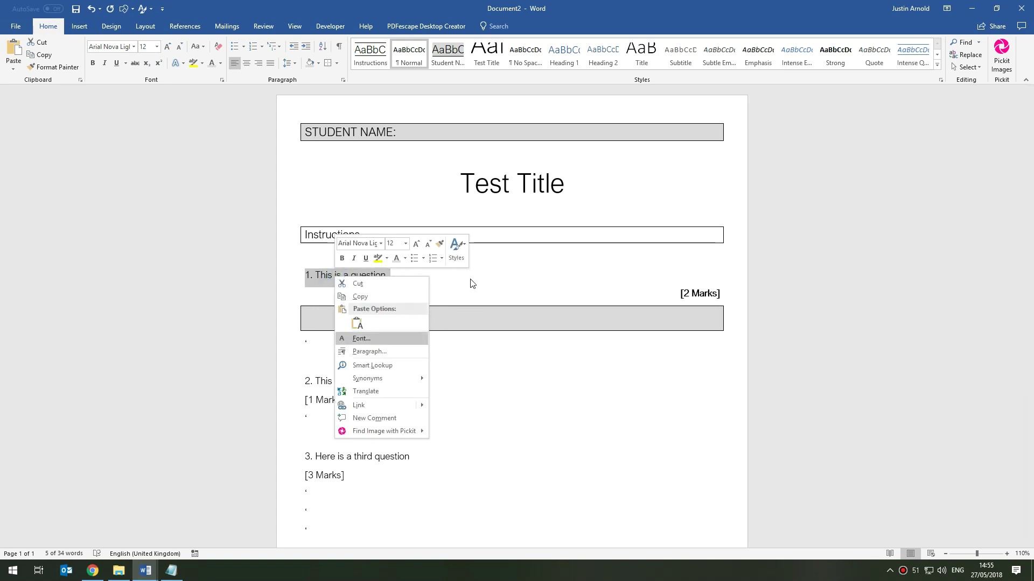
pyautogui.click(459, 249)
pyautogui.click(476, 425)
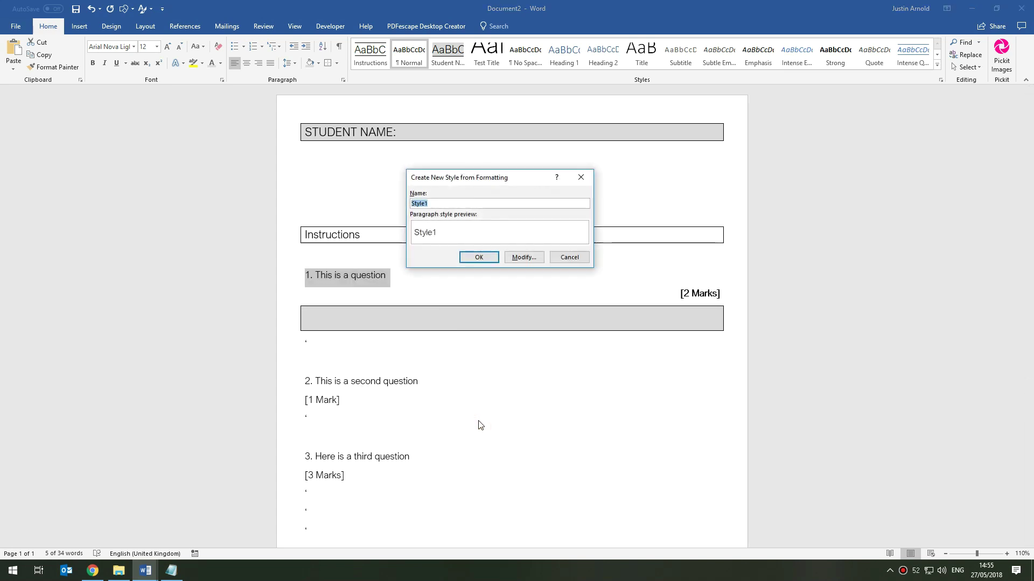
pyautogui.write('Question')
pyautogui.press('Return')
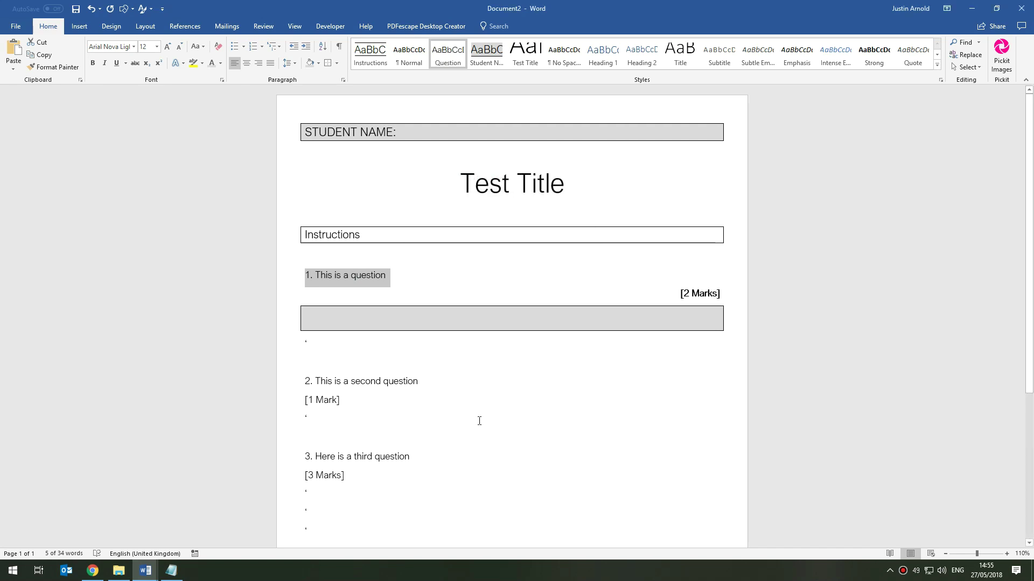
# Create a new paragraph style named Marks from the bold, right-aligned [2 Marks] line under question 1
pyautogui.tripleClick(699, 294)
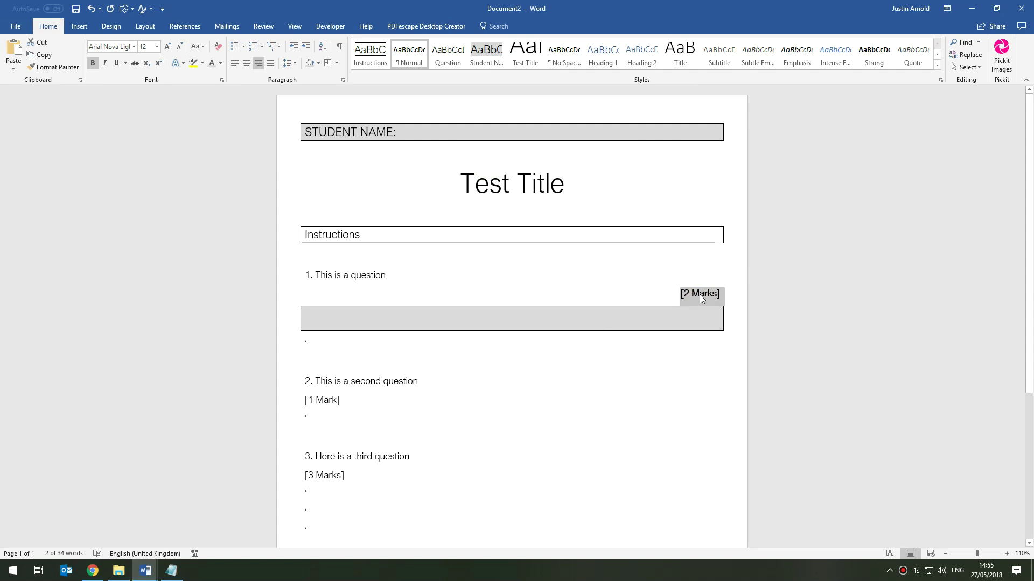
pyautogui.rightClick(699, 295)
pyautogui.click(825, 267)
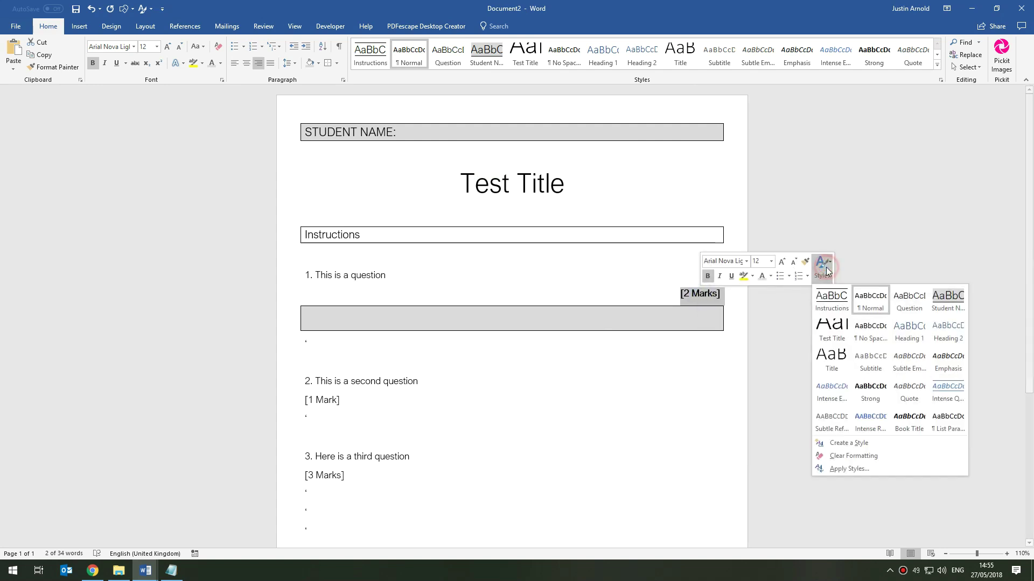
pyautogui.click(838, 441)
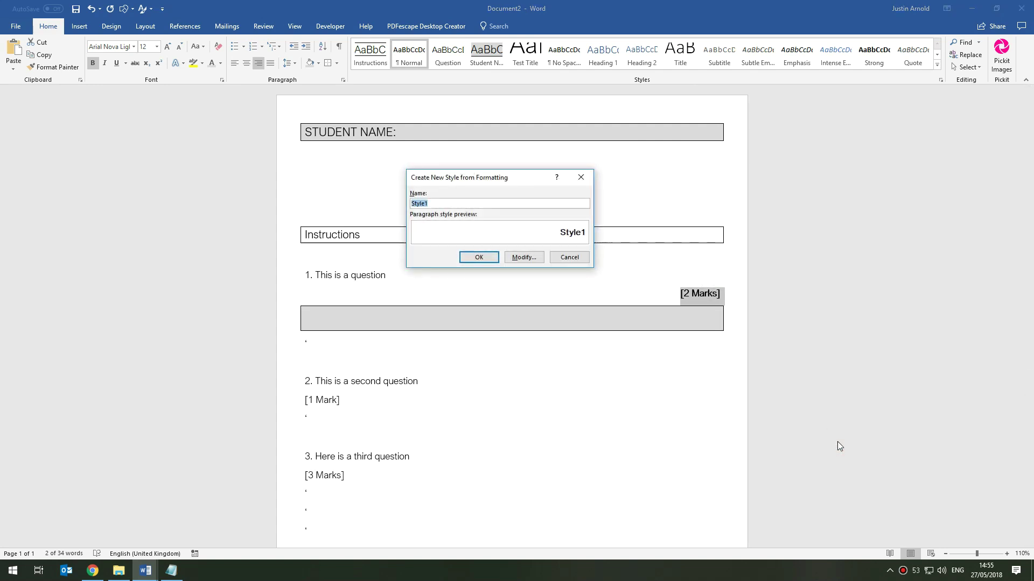
pyautogui.write('Marks')
pyautogui.press('Return')
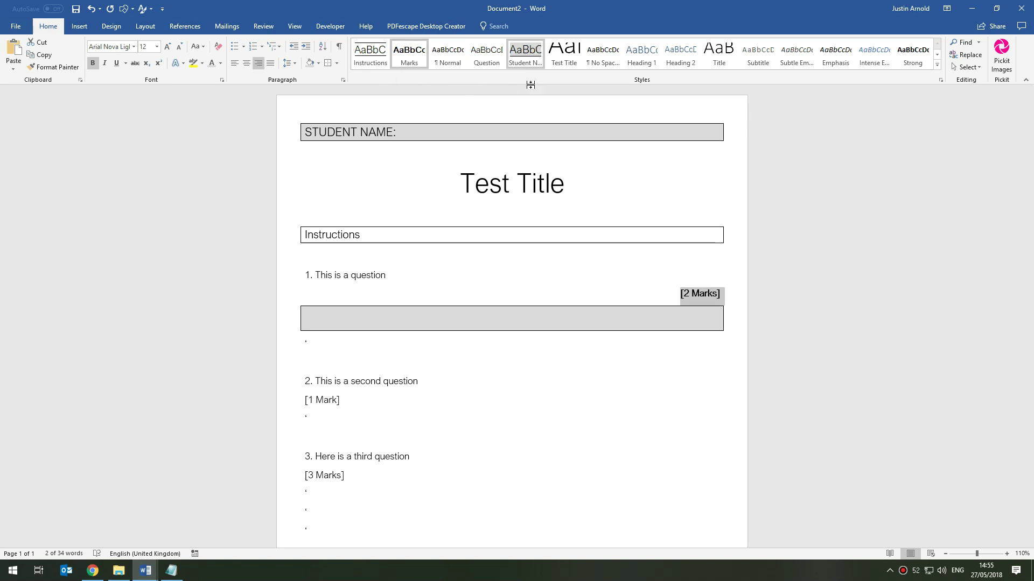
# Create a new paragraph style named Answer from the shaded, bordered answer line under question 1, and deselect the line
pyautogui.click(313, 321)
pyautogui.click(305, 316)
pyautogui.doubleClick(305, 316)
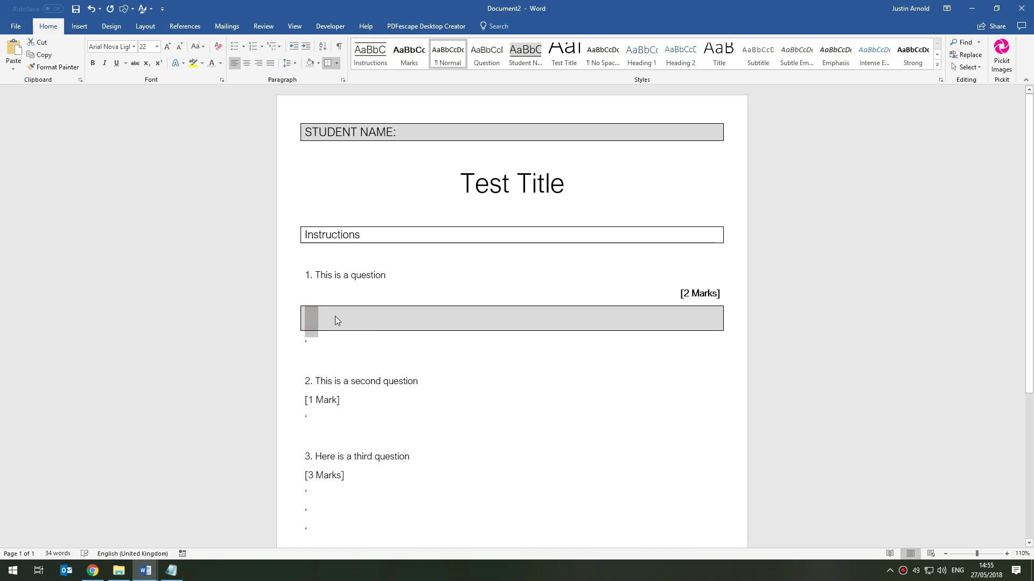
pyautogui.rightClick(311, 318)
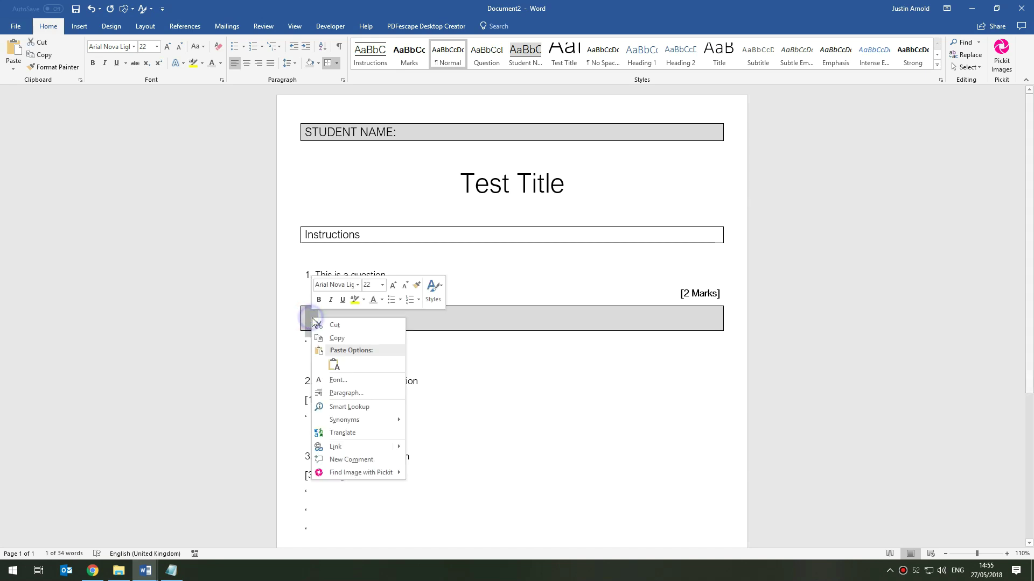
pyautogui.click(430, 289)
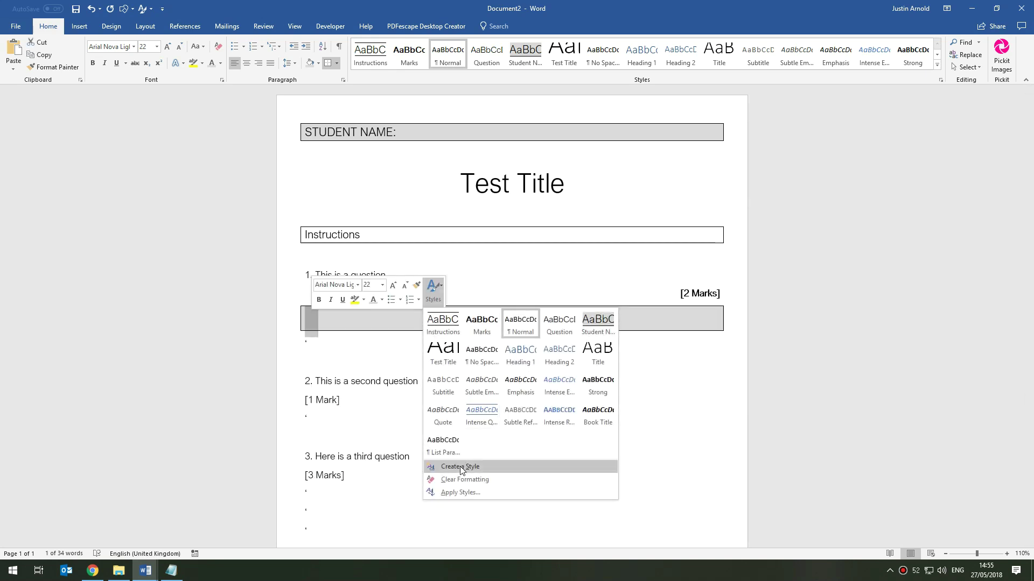
pyautogui.click(459, 466)
pyautogui.write('An')
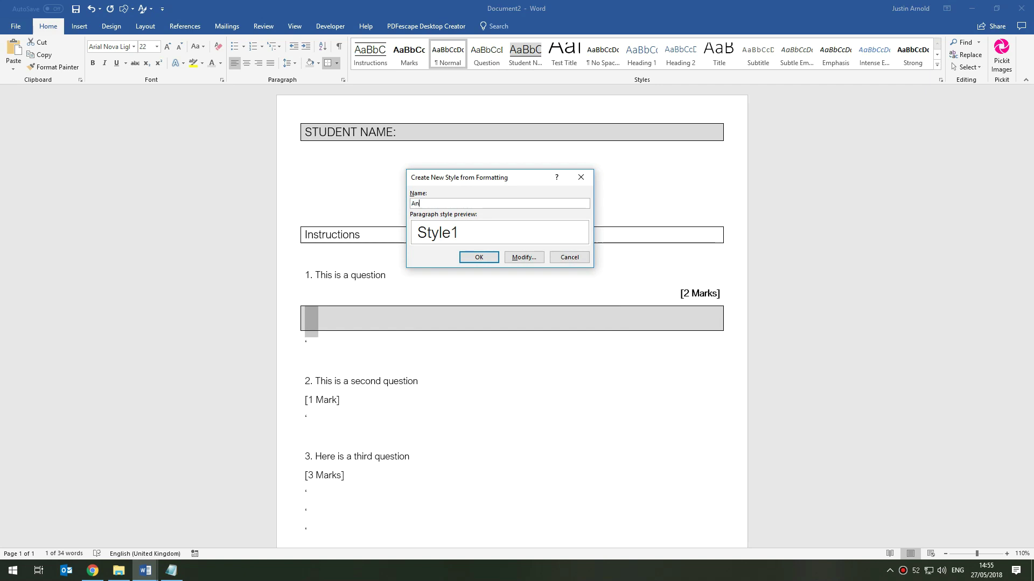
pyautogui.write('swer')
pyautogui.press('Return')
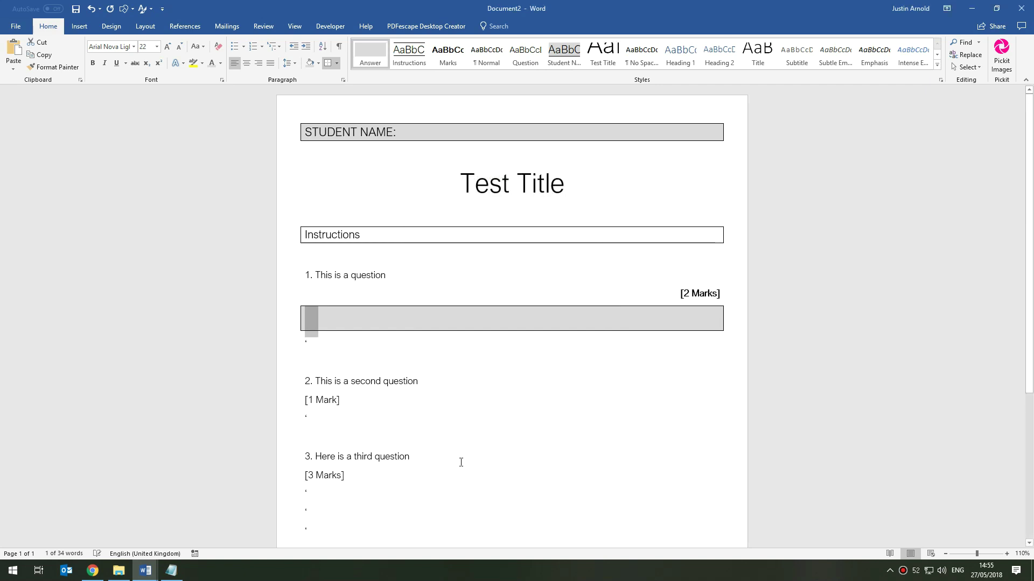
pyautogui.click(756, 266)
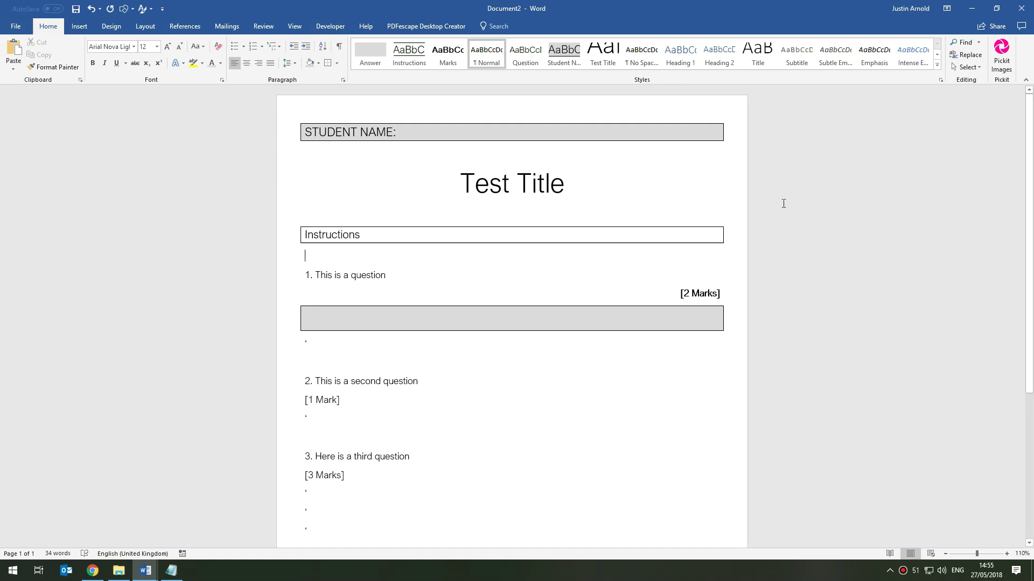
# Apply the Answer style to the remaining answer placeholder lines under questions 1, 2 and 3
pyautogui.click(812, 212)
pyautogui.click(293, 343)
pyautogui.keyDown('ctrl'); pyautogui.click(283, 421); pyautogui.keyUp('ctrl')
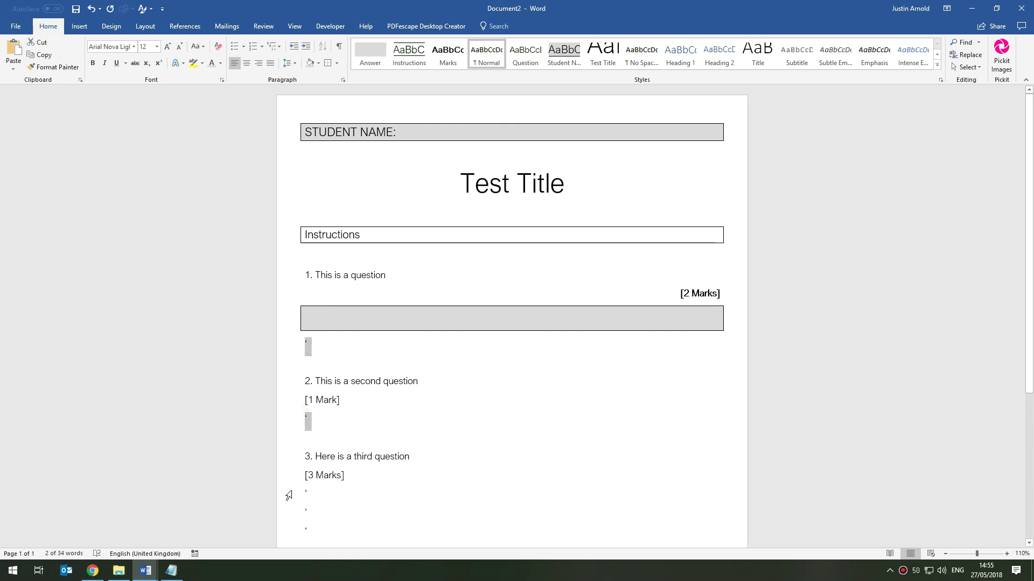
pyautogui.moveTo(287, 491); pyautogui.dragTo(288, 535)
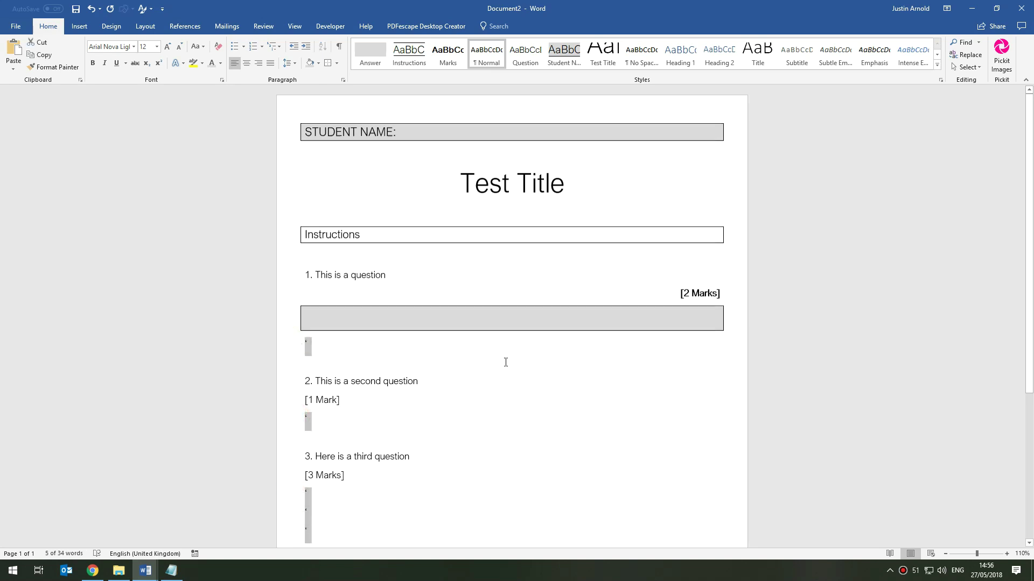
pyautogui.scroll(-1, 507, 363)
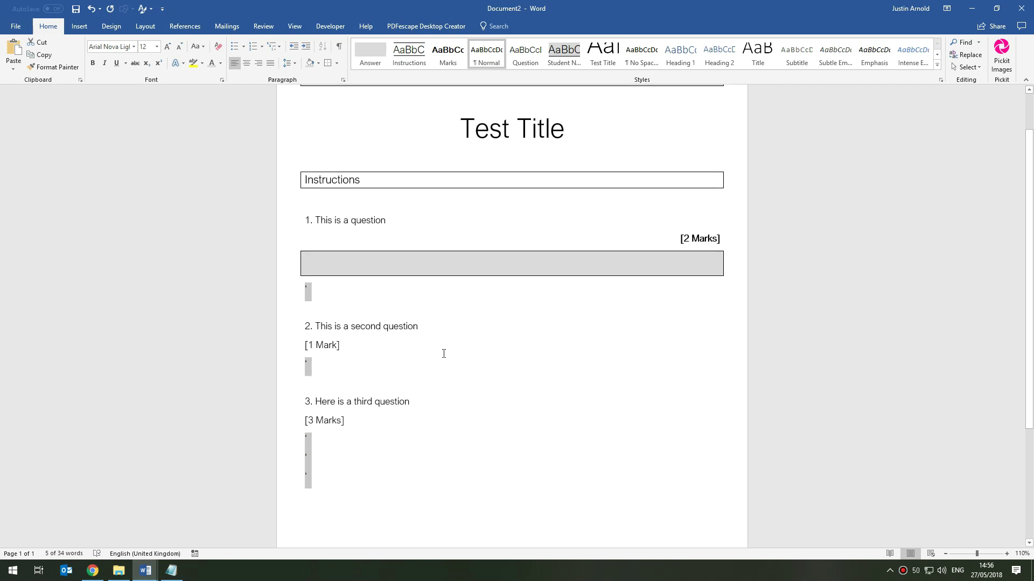
pyautogui.click(370, 51)
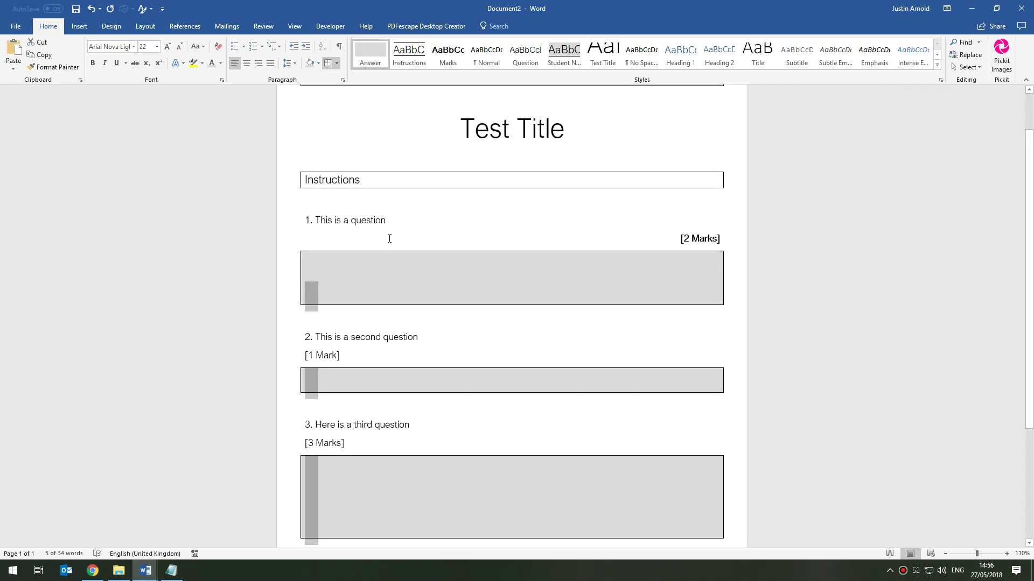
# Apply the Marks style to the [1 Mark] and [3 Marks] lines under questions 2 and 3, and deselect them
pyautogui.click(283, 355)
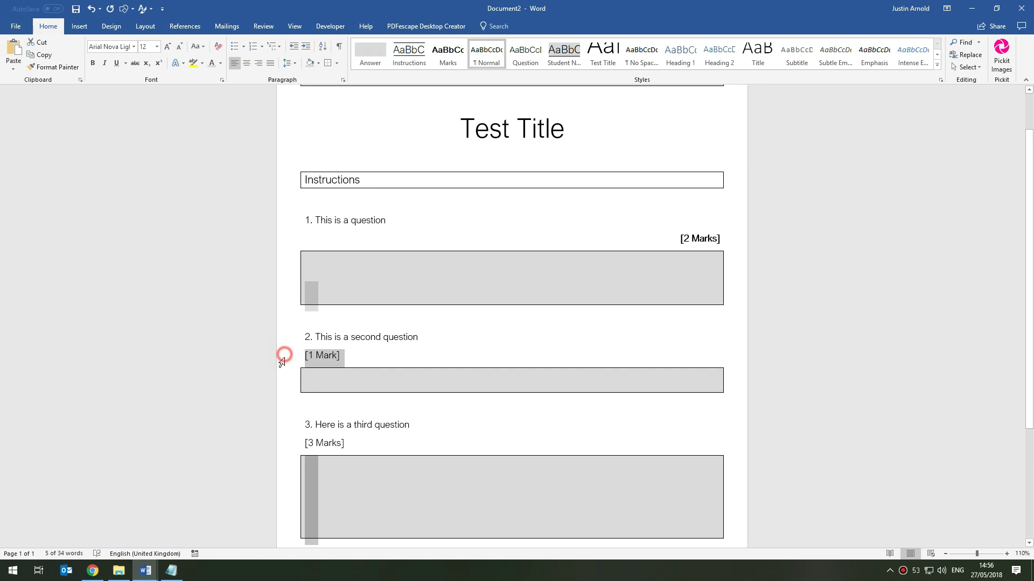
pyautogui.keyDown('ctrl'); pyautogui.click(277, 443); pyautogui.keyUp('ctrl')
pyautogui.scroll(-1, 316, 376)
pyautogui.scroll(-3, 315, 376)
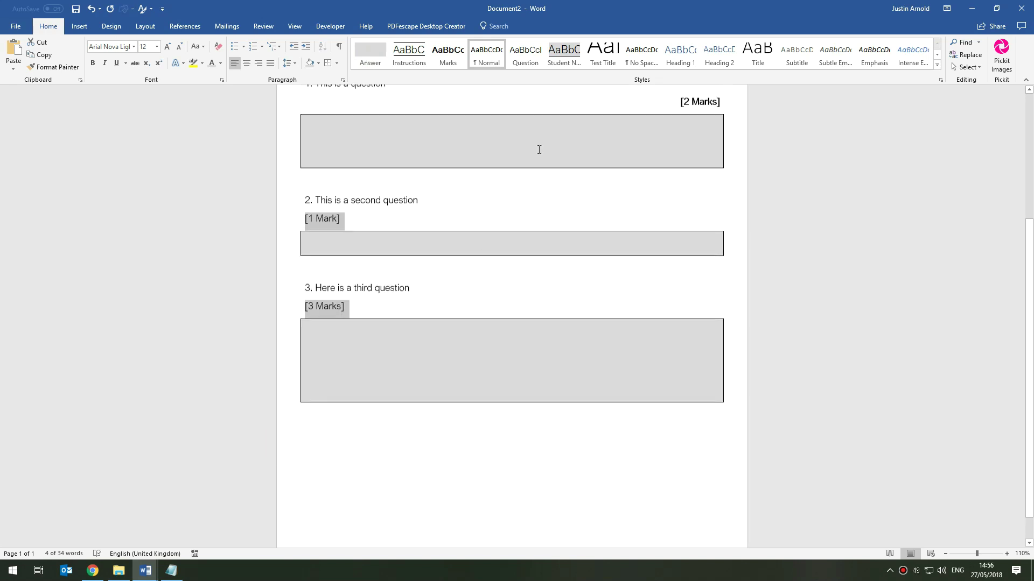
pyautogui.click(447, 51)
pyautogui.click(796, 184)
pyautogui.scroll(5, 796, 185)
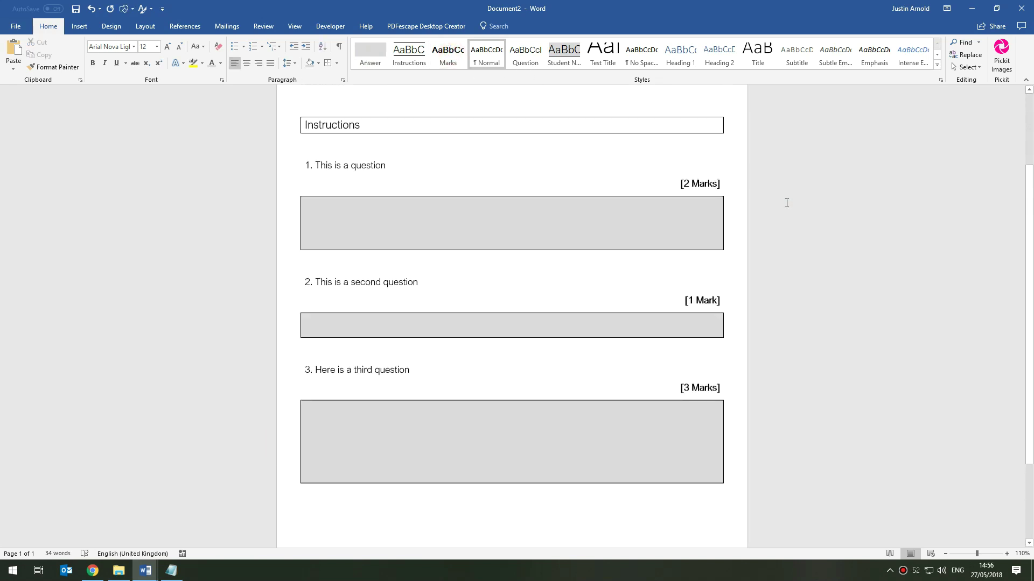
pyautogui.keyDown('ctrl'); pyautogui.scroll(-2, 799, 182); pyautogui.keyUp('ctrl')
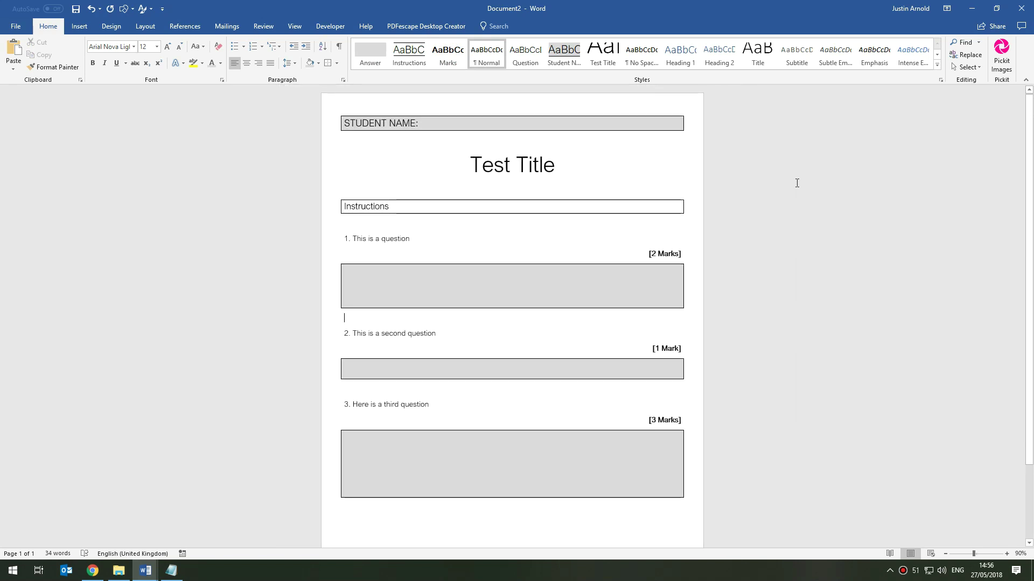
# Modify the Test Title style so it is available in new documents based on this template
pyautogui.click(751, 162)
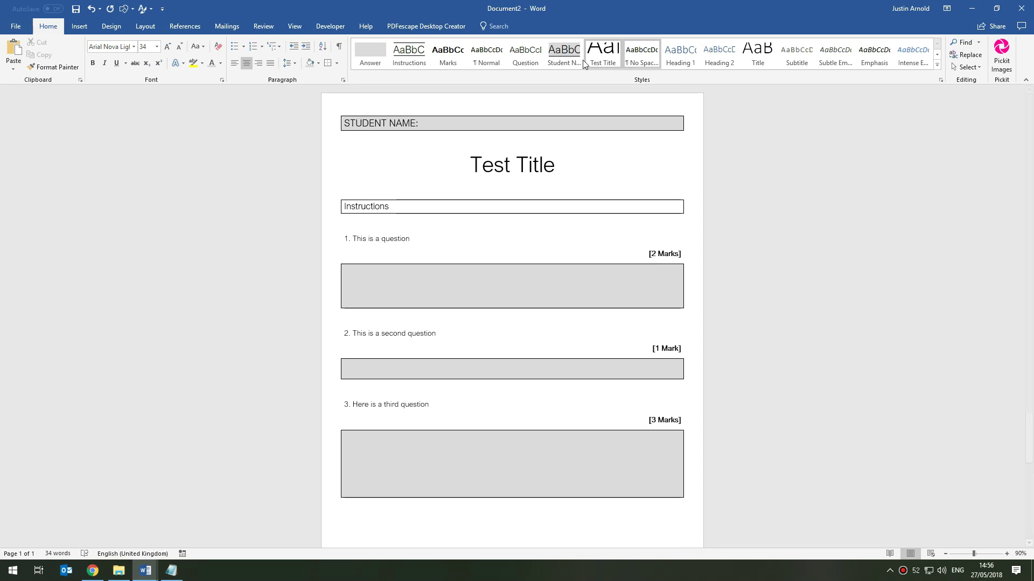
pyautogui.rightClick(604, 56)
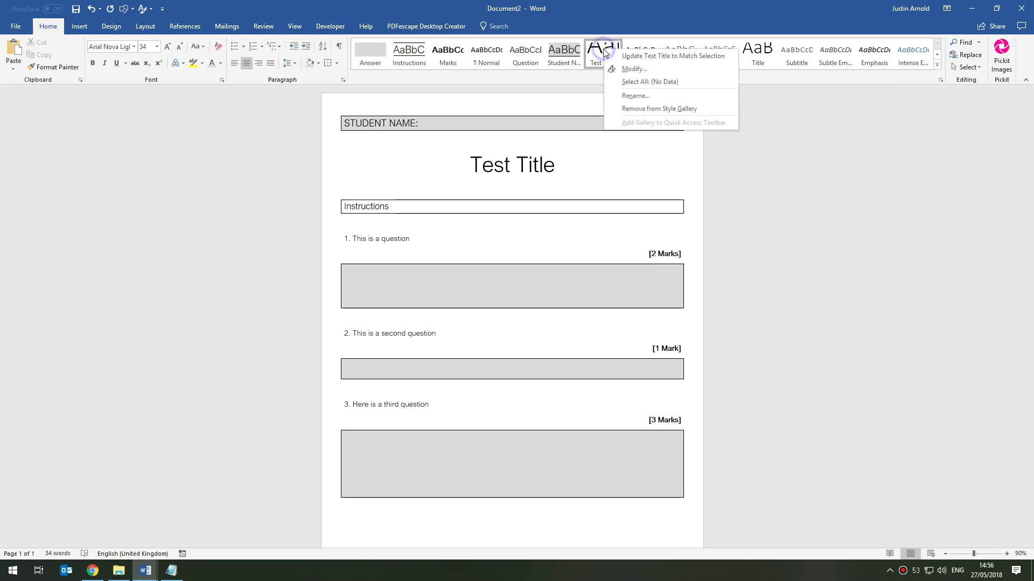
pyautogui.click(637, 69)
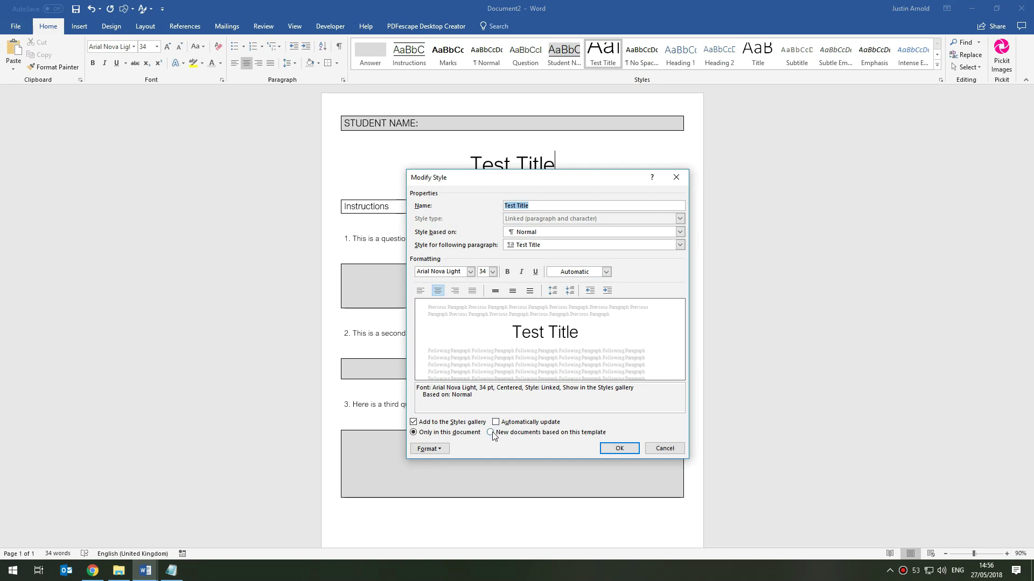
pyautogui.click(491, 433)
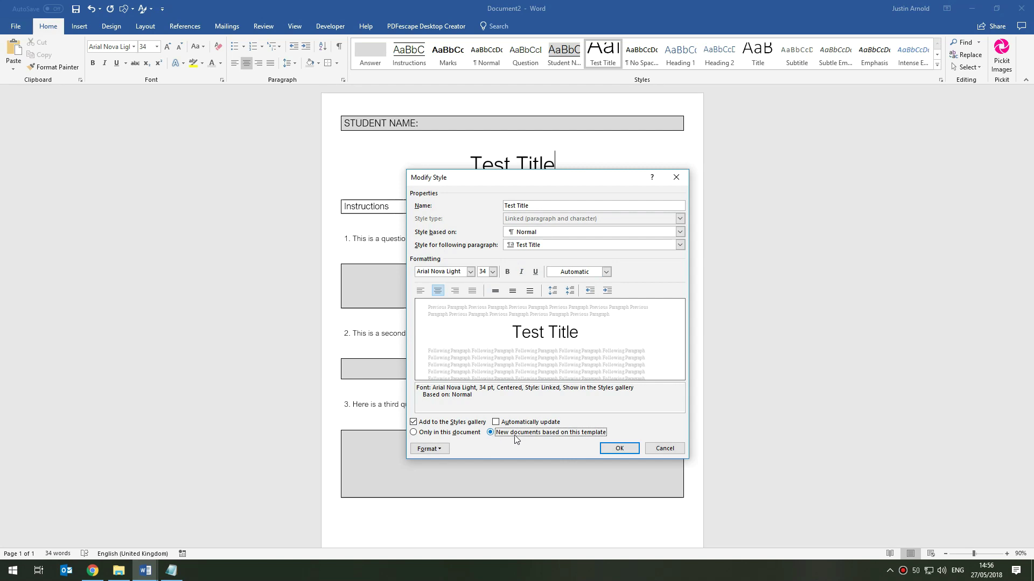
pyautogui.click(618, 449)
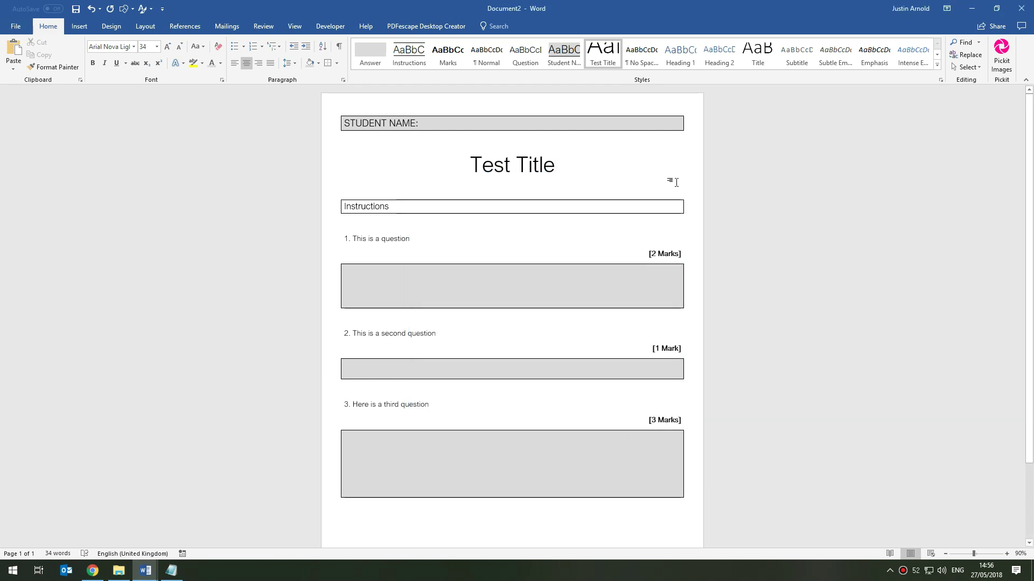
# Modify the Student Name style so it is available in new documents based on this template
pyautogui.rightClick(564, 58)
pyautogui.click(587, 76)
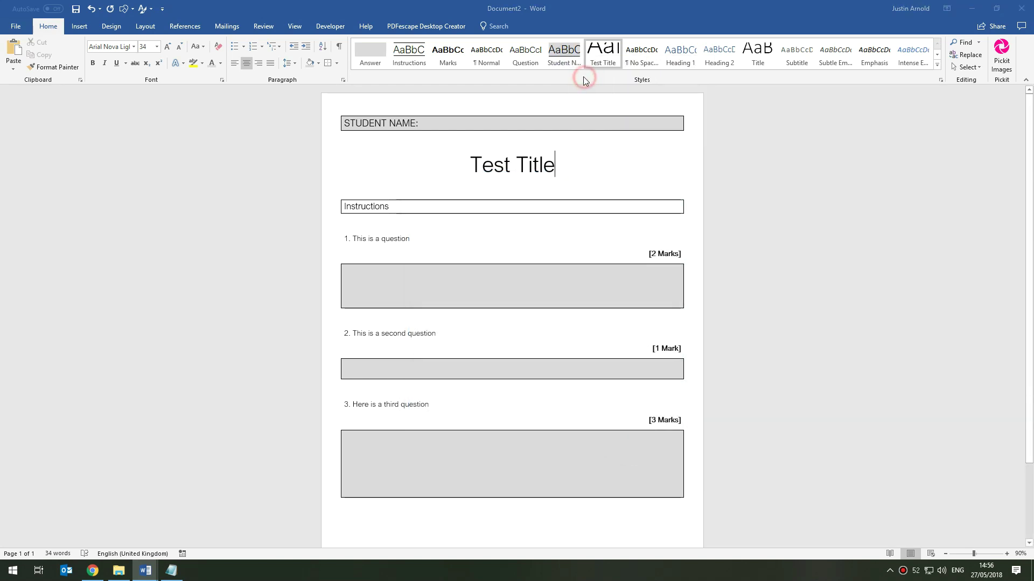
pyautogui.click(501, 434)
pyautogui.click(618, 448)
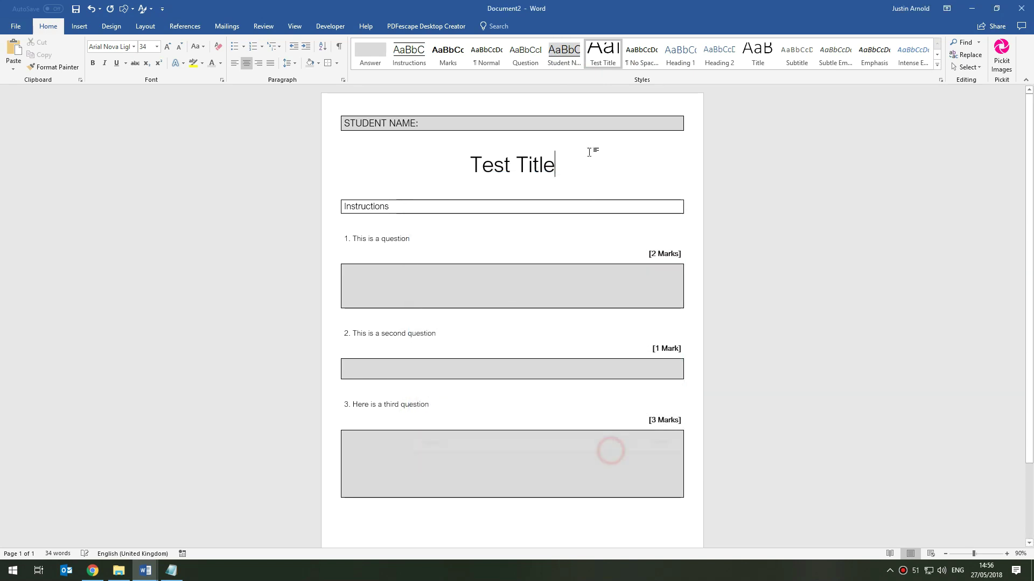
# Modify the Question style so it is available in new documents based on this template
pyautogui.rightClick(537, 56)
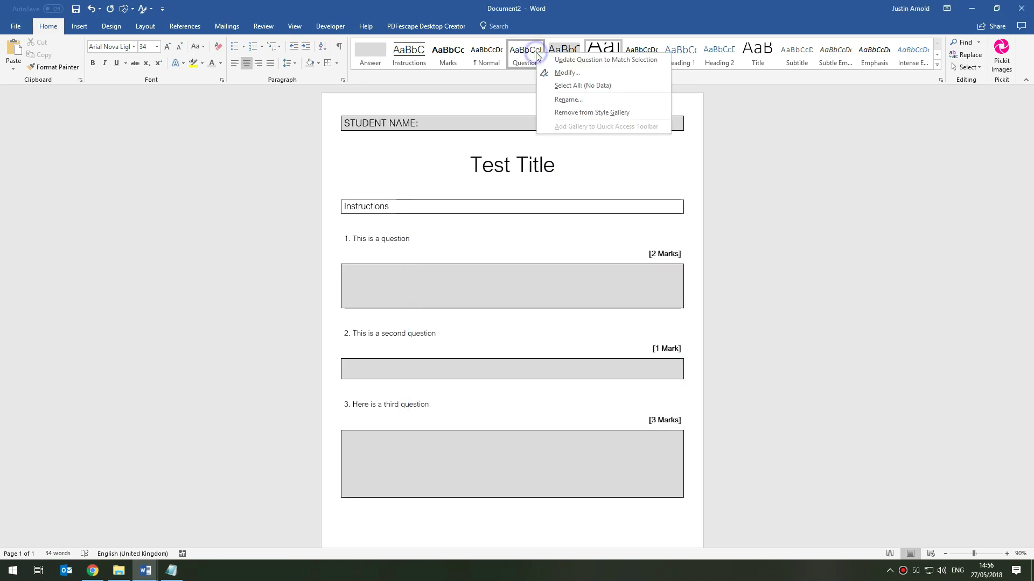
pyautogui.click(567, 72)
pyautogui.click(496, 433)
pyautogui.click(619, 448)
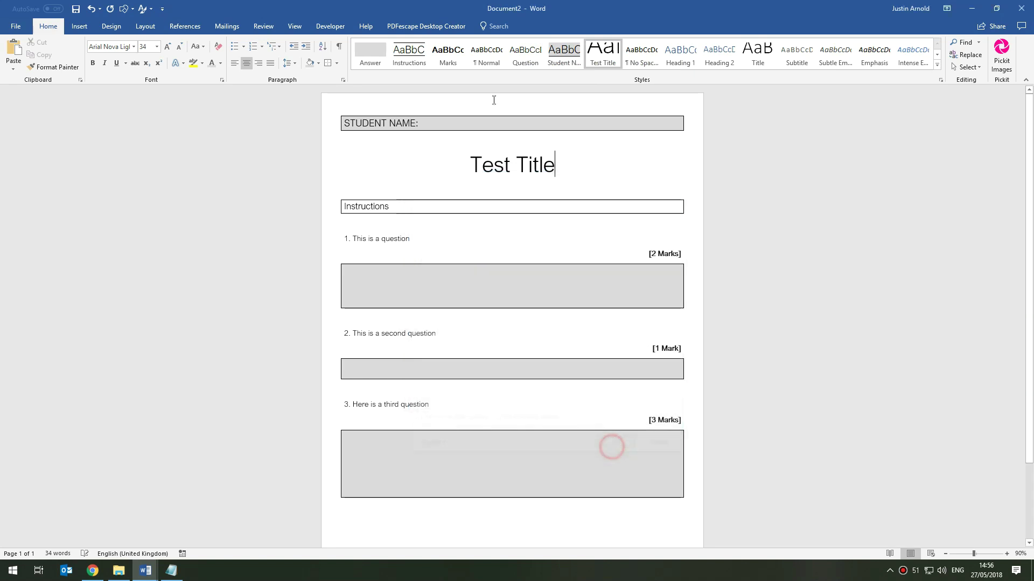
# Modify the Marks style so it is available in new documents based on this template
pyautogui.rightClick(448, 57)
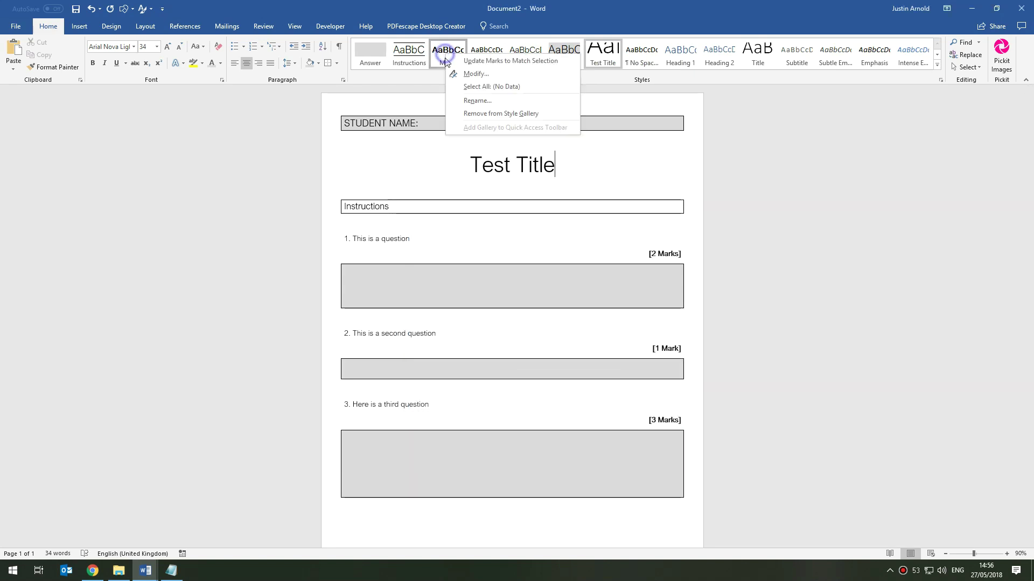
pyautogui.click(481, 74)
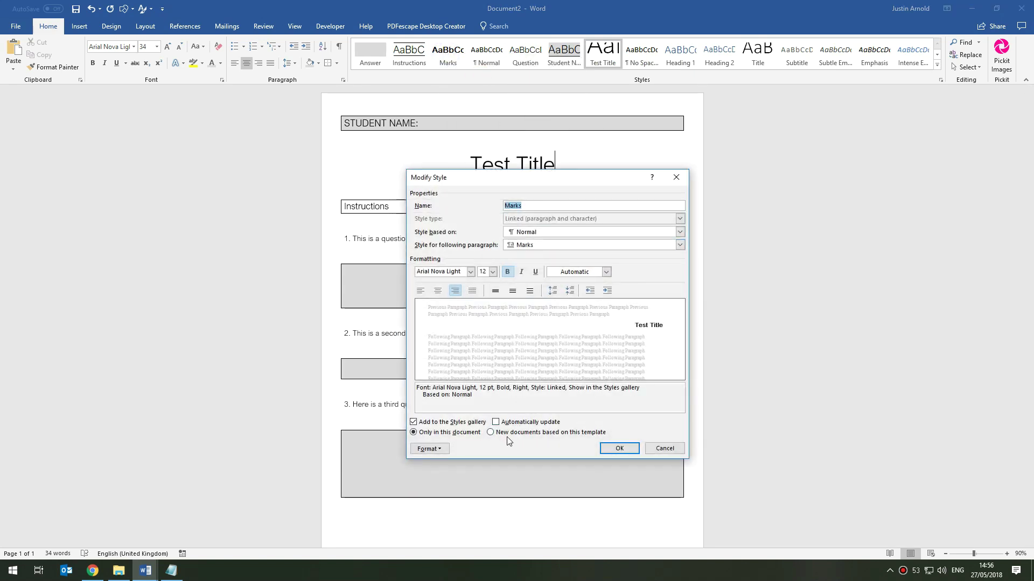
pyautogui.click(490, 432)
pyautogui.click(613, 449)
# Modify the Instructions style so it is available in new documents based on this template
pyautogui.rightClick(411, 52)
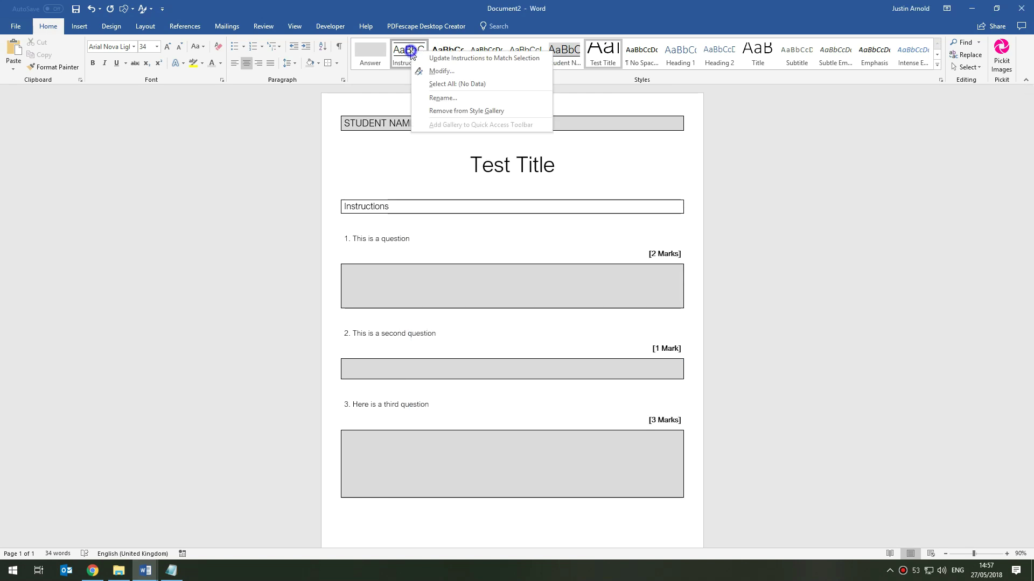
pyautogui.click(448, 72)
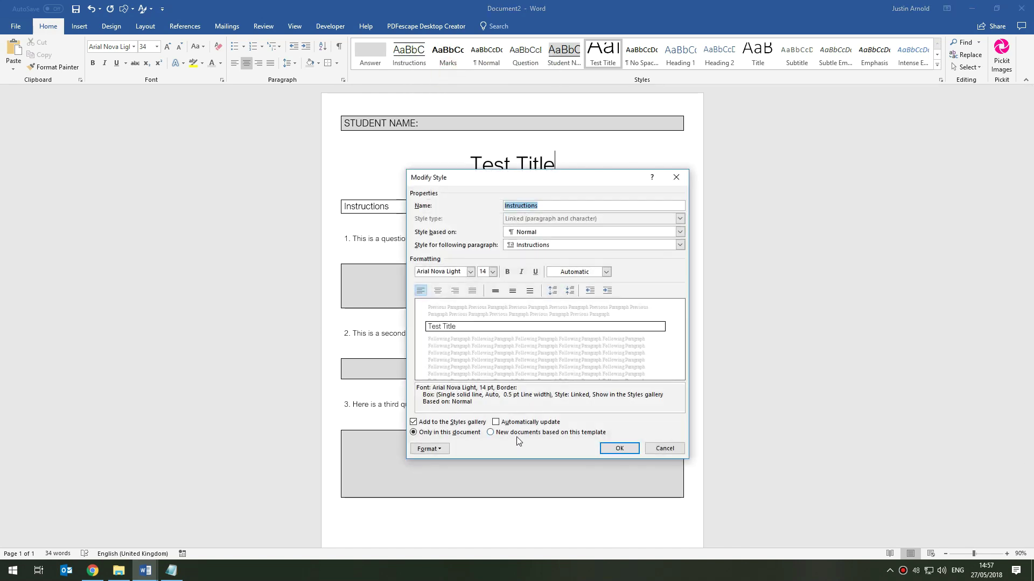
pyautogui.click(489, 432)
pyautogui.click(612, 448)
# Modify the Answer style for new documents based on this template, leaving automatic updating off
pyautogui.rightClick(370, 51)
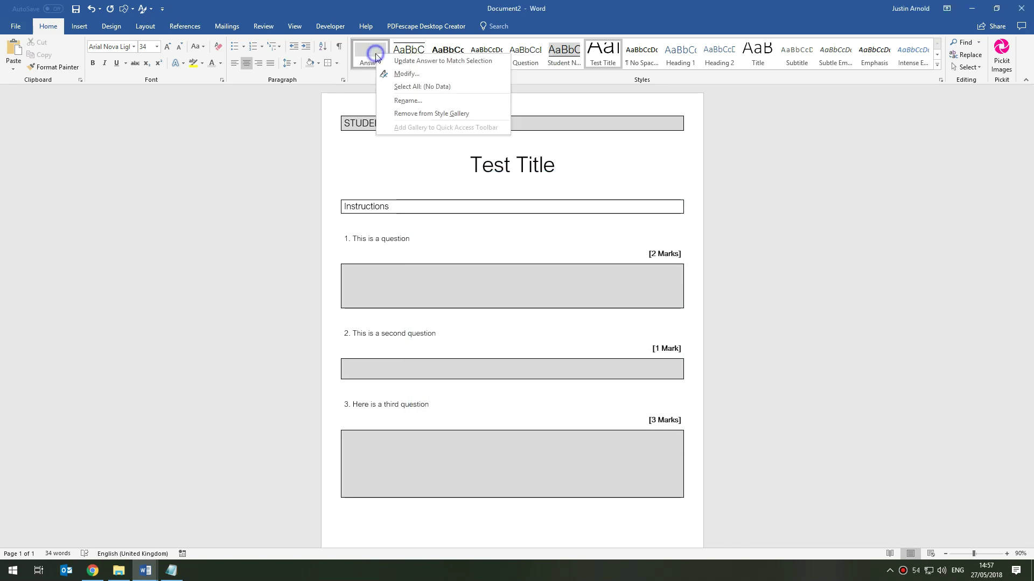
pyautogui.click(405, 78)
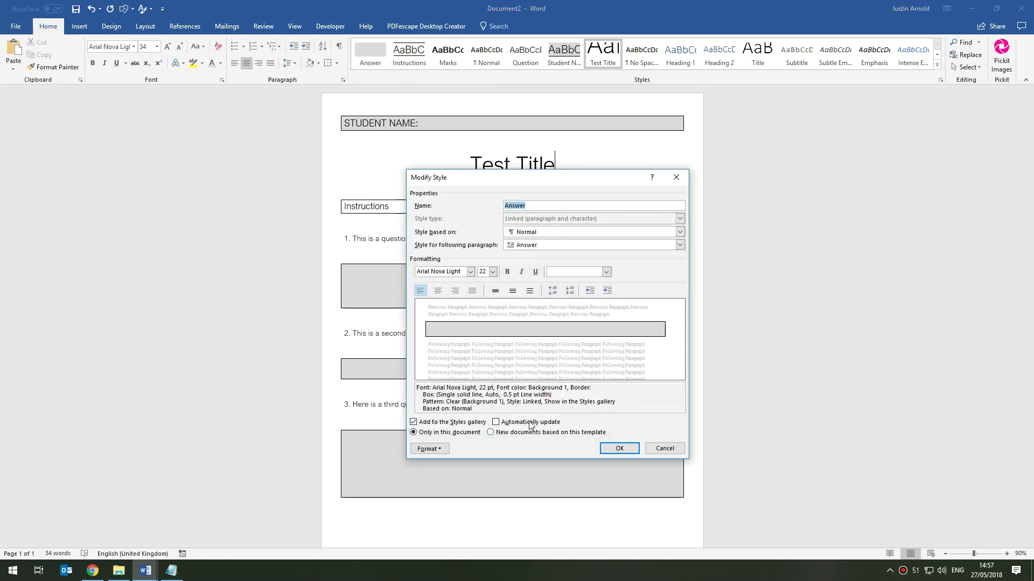
pyautogui.click(496, 422)
pyautogui.click(496, 423)
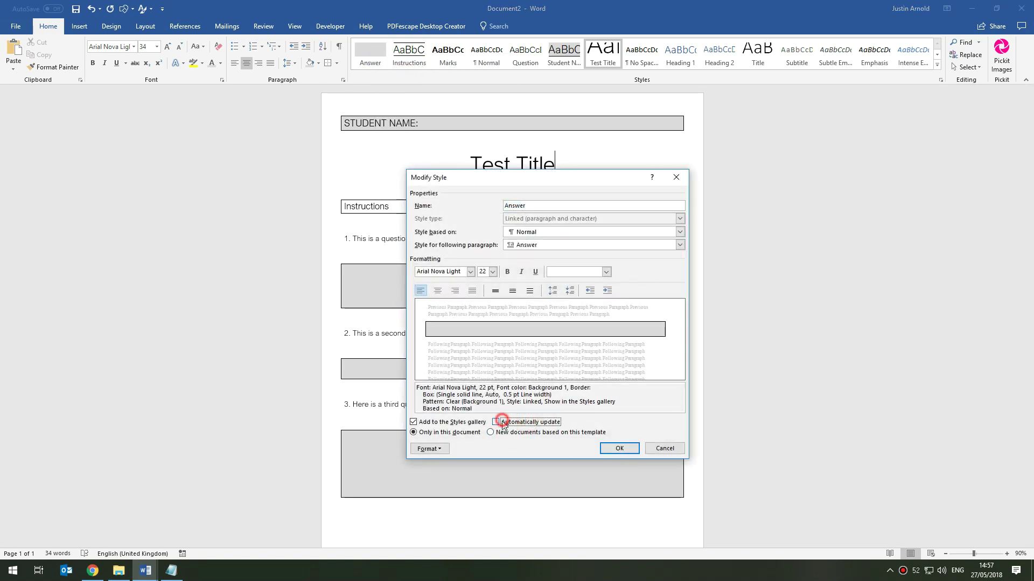
pyautogui.click(490, 432)
pyautogui.click(619, 448)
pyautogui.click(781, 320)
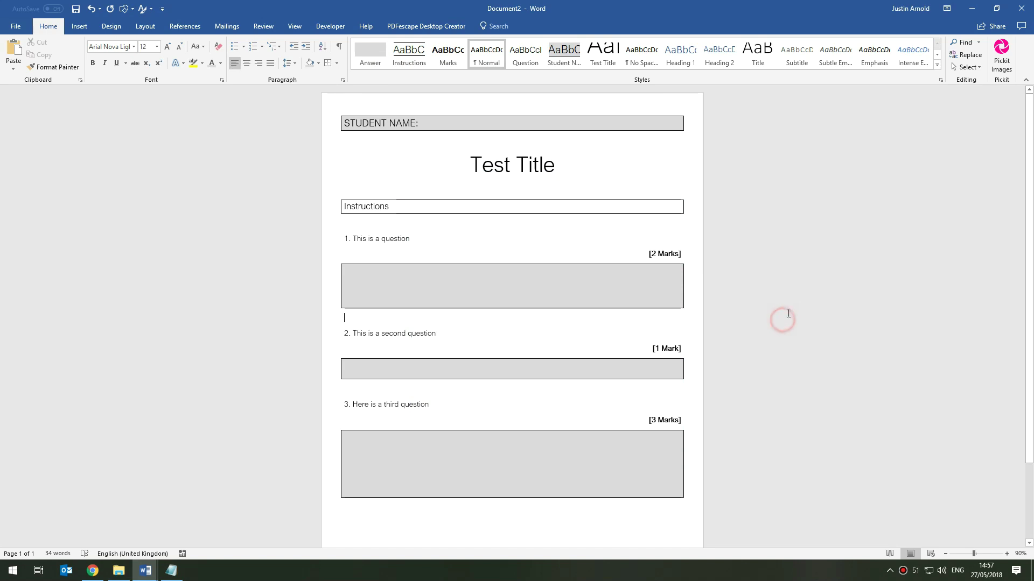
# Save the formatted test as a Word document named example on the Desktop
pyautogui.click(75, 10)
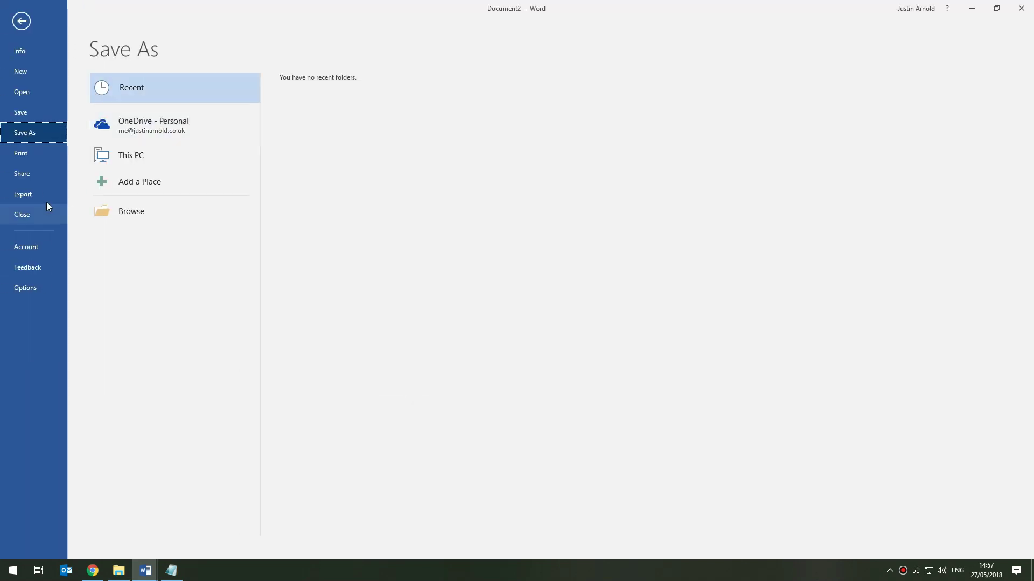
pyautogui.click(125, 210)
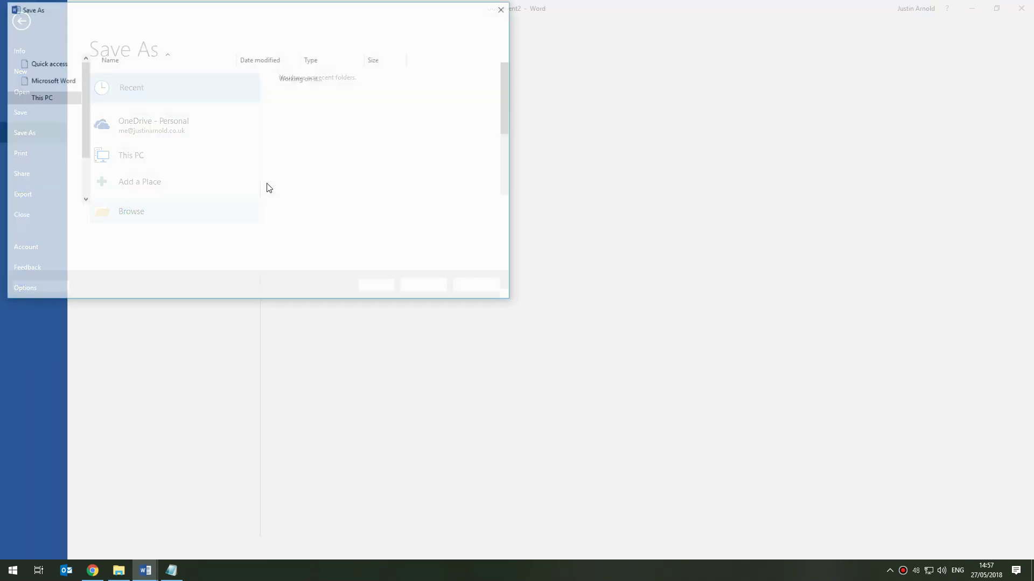
pyautogui.click(45, 90)
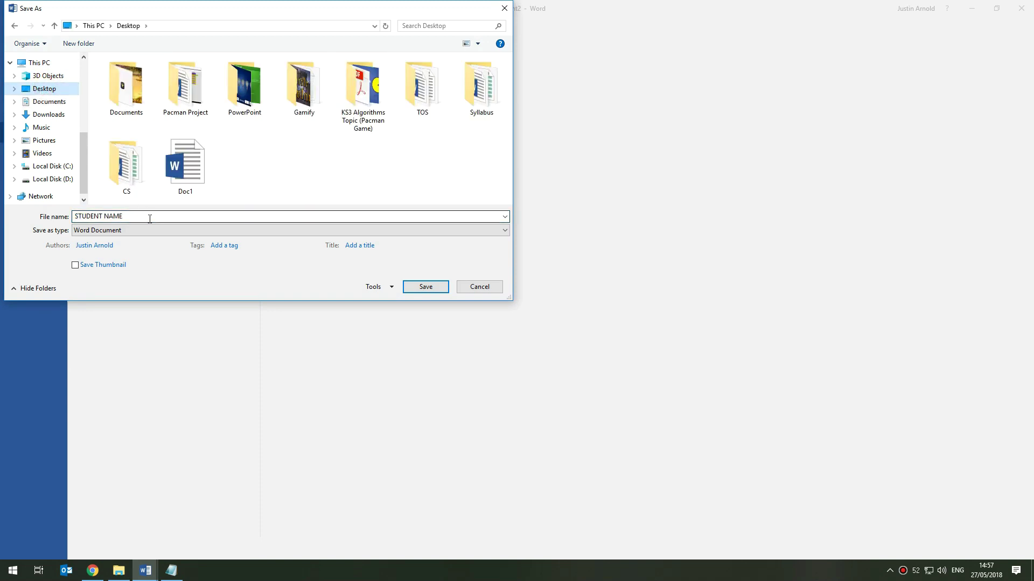
pyautogui.click(148, 218)
pyautogui.write('ex')
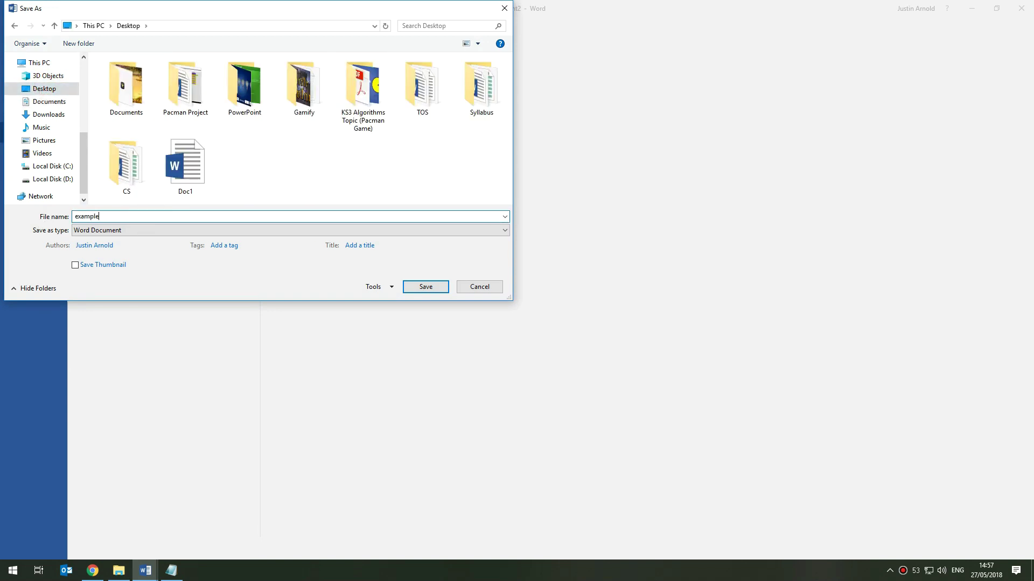
pyautogui.write('ample')
pyautogui.press('Return')
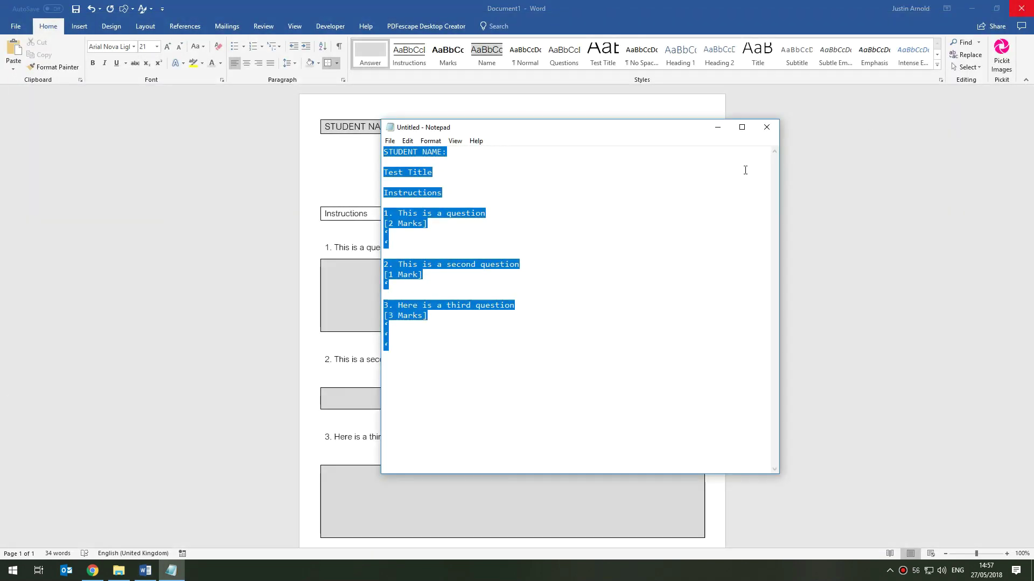
# Close the older Document1 without saving it, and restart Word with a new blank document
pyautogui.click(1015, 14)
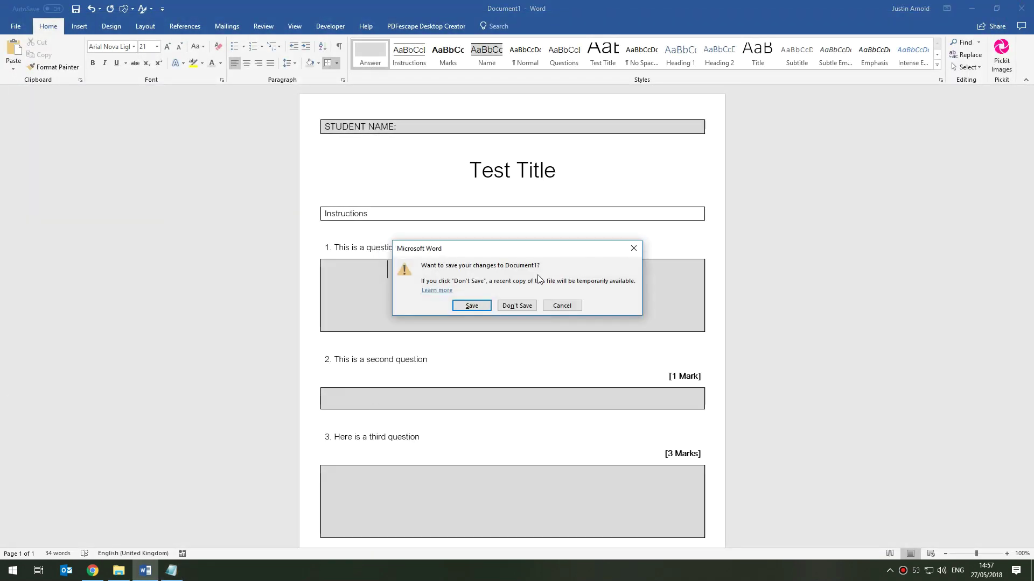
pyautogui.click(517, 305)
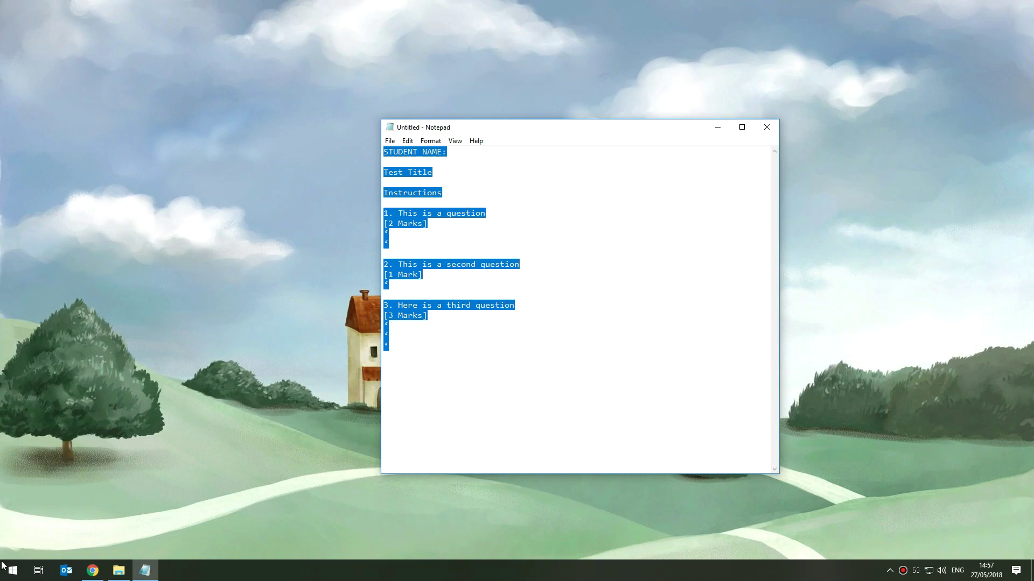
pyautogui.press('super')
pyautogui.click(391, 407)
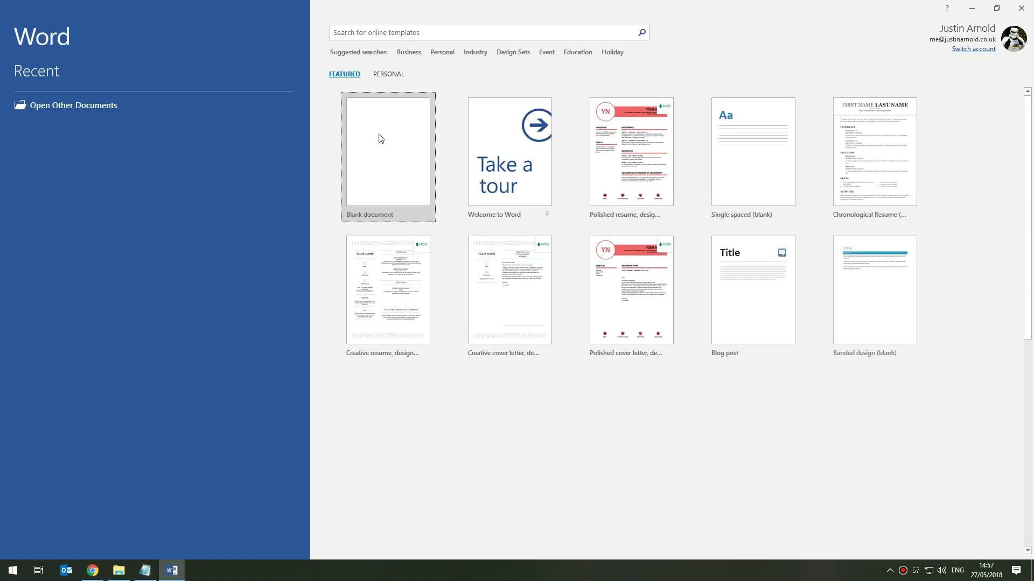
pyautogui.click(379, 135)
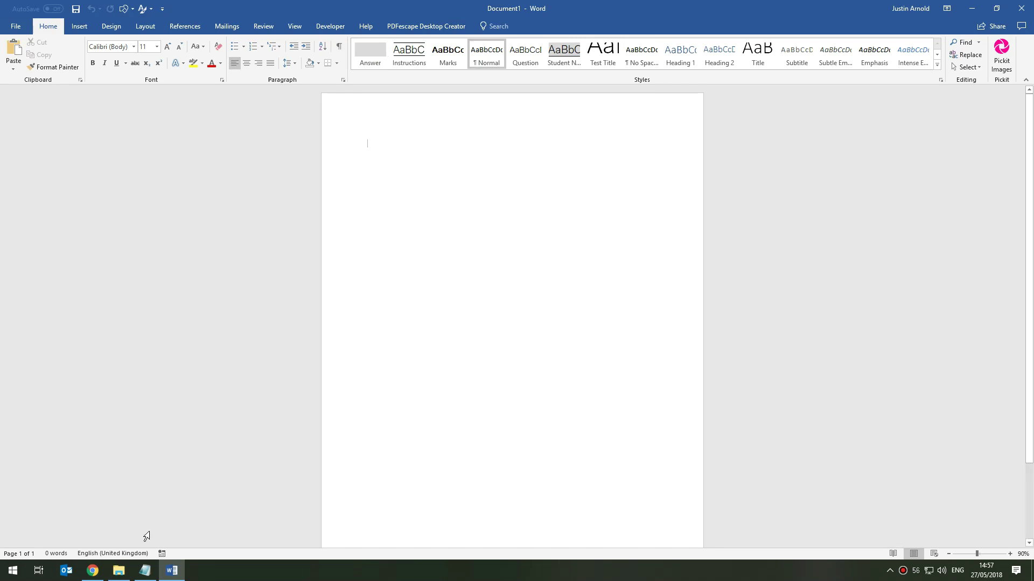
# Copy the plain-text test outline from Notepad, set the blank Word document's margins to Narrow, and paste the outline into it
pyautogui.click(145, 571)
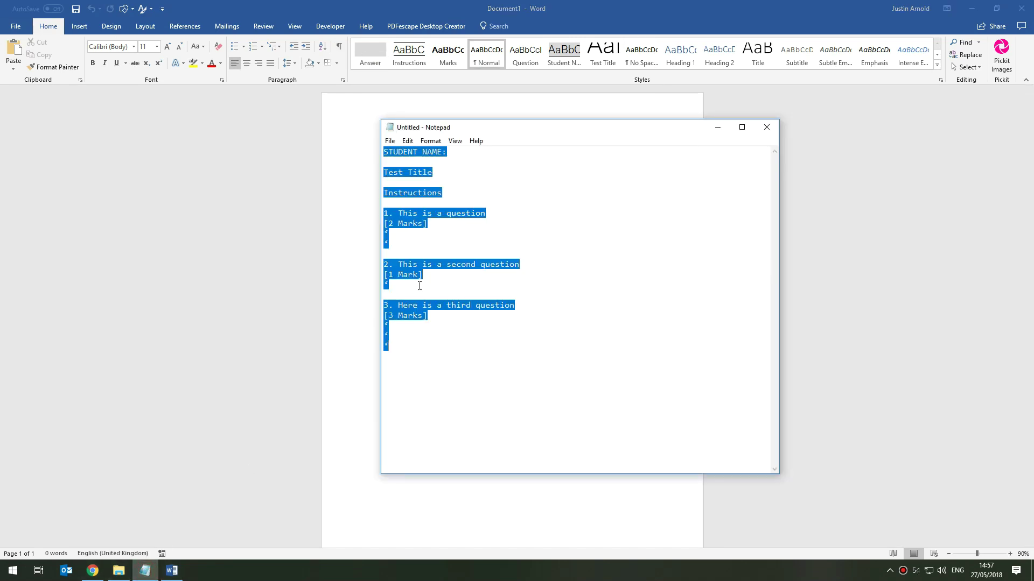
pyautogui.click(368, 194)
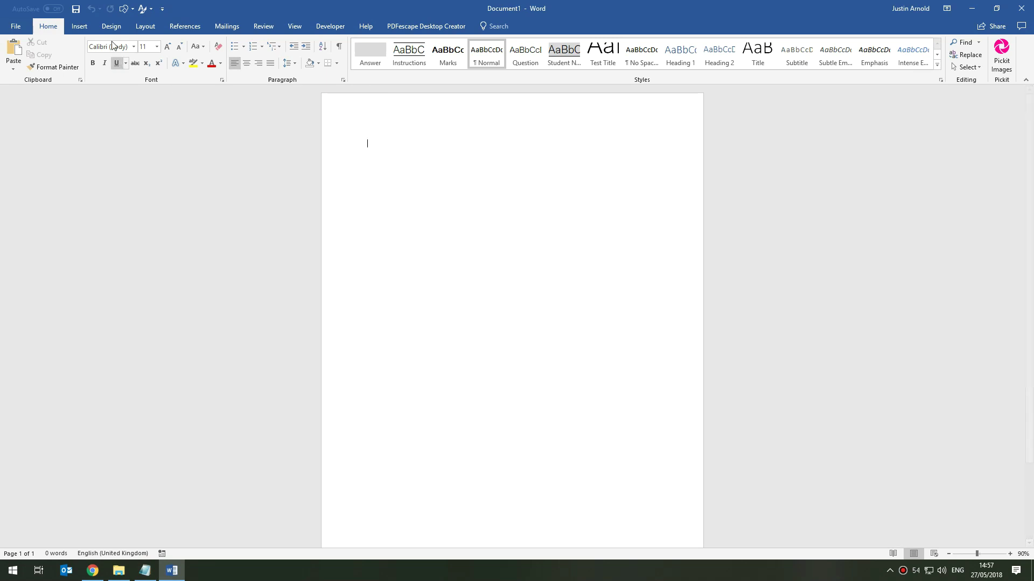
pyautogui.click(145, 26)
pyautogui.click(15, 54)
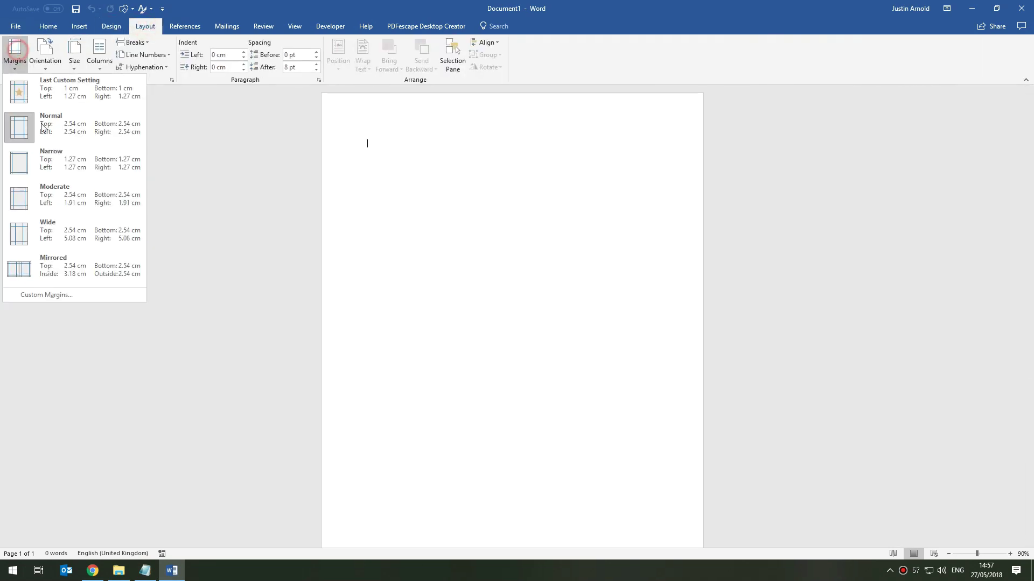
pyautogui.click(46, 159)
pyautogui.click(412, 161)
pyautogui.write('STUDENT NAME:  Test Title  Instructions  1. This is a question [2 Marks] , ,  2. This is a second question [1 Mark] ,  3. Here is a third question [3 Marks] , , ,')
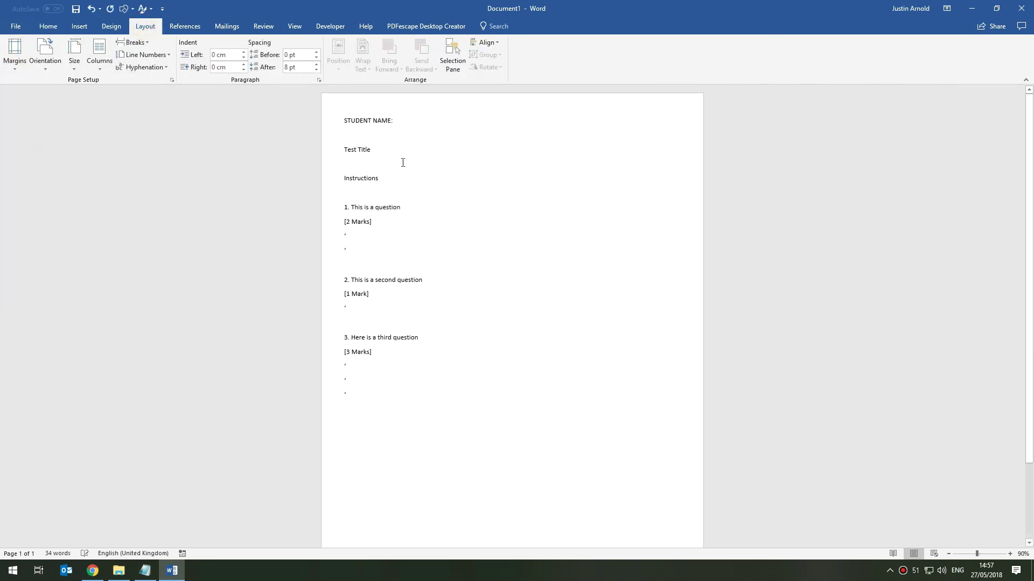
# Apply the matching custom styles to the STUDENT NAME, Test Title and Instructions lines
pyautogui.click(48, 27)
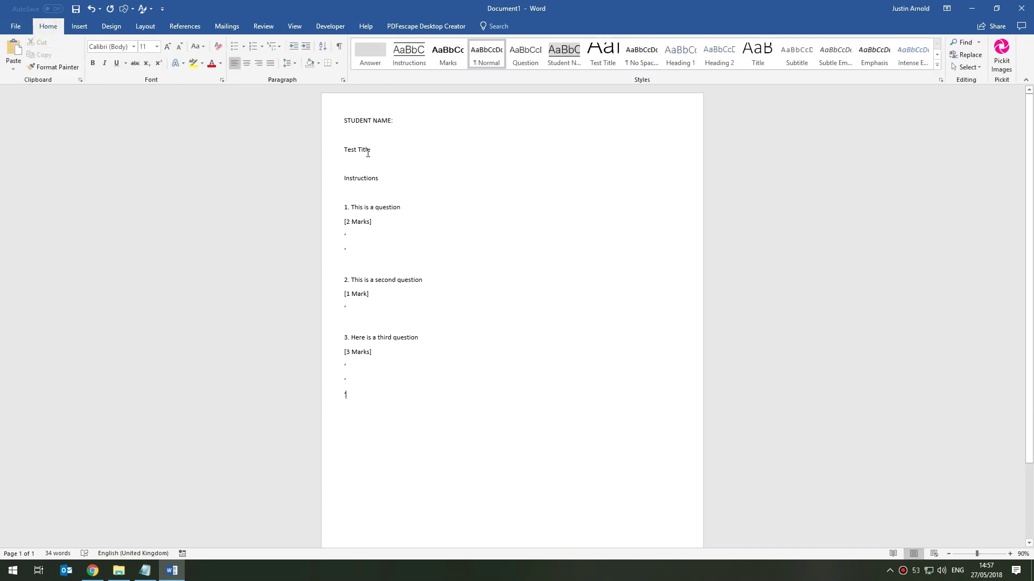
pyautogui.click(368, 120)
pyautogui.click(564, 54)
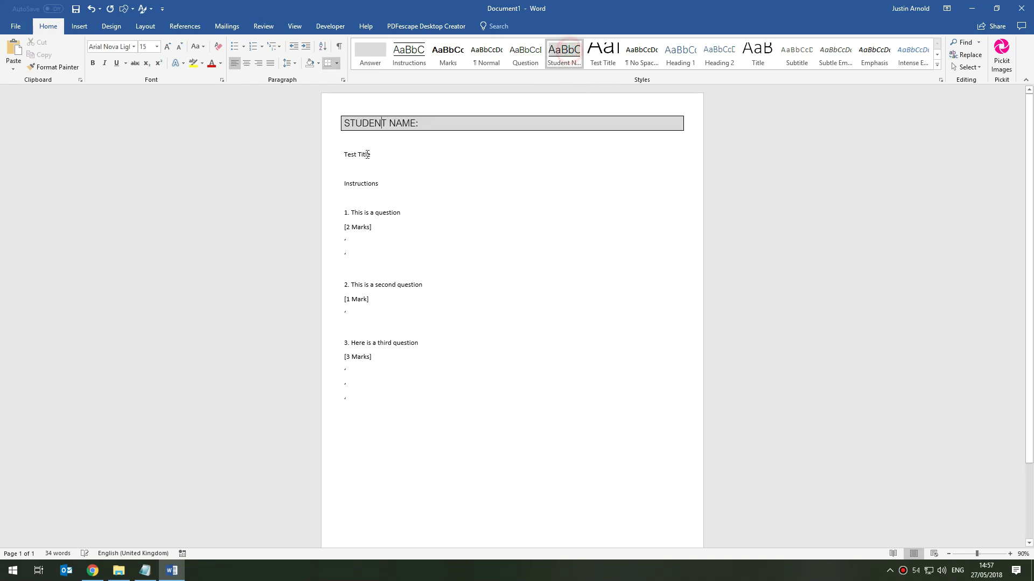
pyautogui.click(359, 154)
pyautogui.click(602, 51)
pyautogui.click(355, 203)
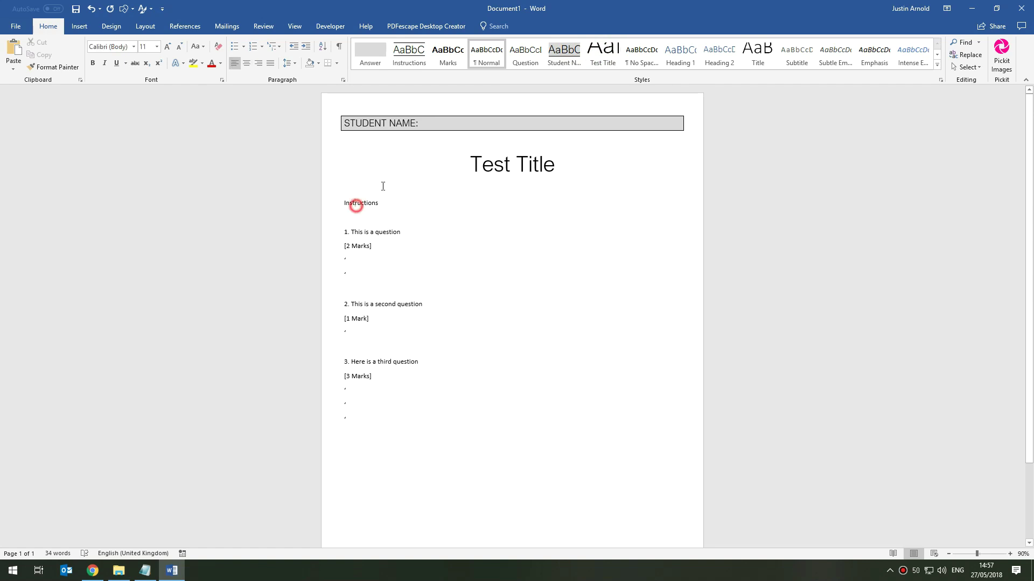
pyautogui.click(409, 54)
# Apply the Question style to all three numbered question lines at once
pyautogui.click(337, 240)
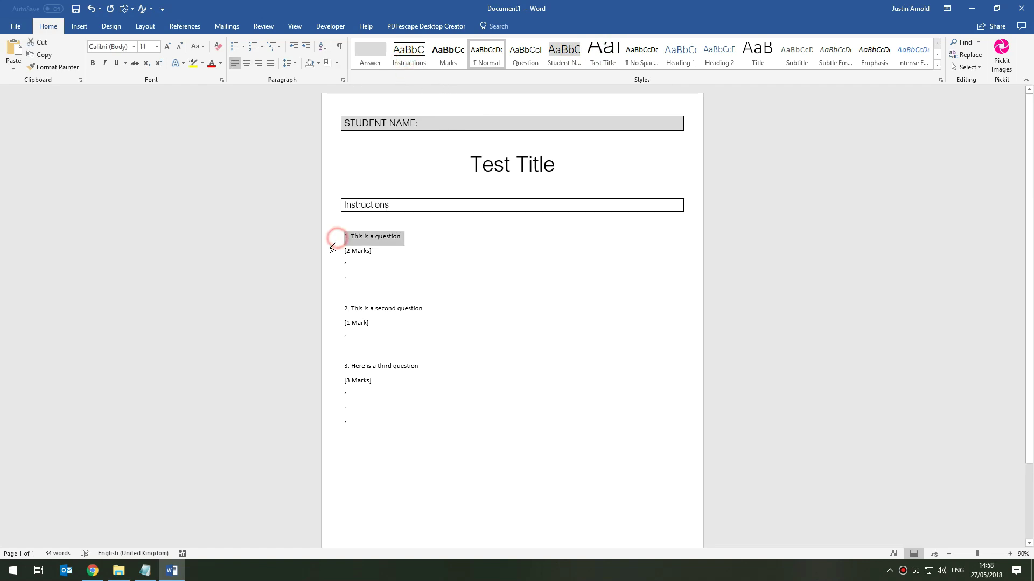
pyautogui.keyDown('ctrl'); pyautogui.click(323, 309); pyautogui.keyUp('ctrl')
pyautogui.keyDown('ctrl'); pyautogui.click(324, 366); pyautogui.keyUp('ctrl')
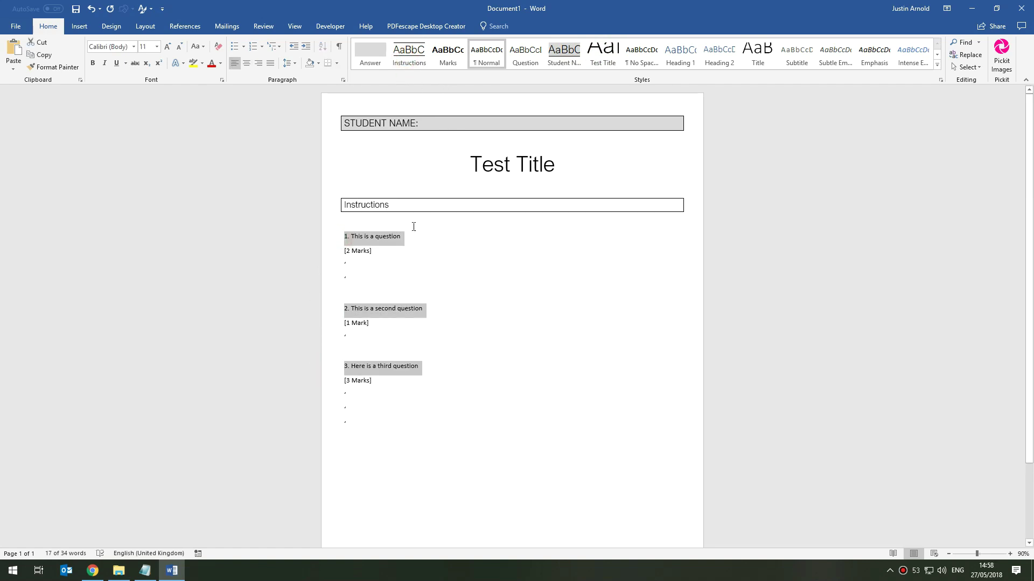
pyautogui.click(524, 57)
# Apply the Marks style to the [2 Marks], [1 Mark] and [3 Marks] lines together
pyautogui.click(329, 253)
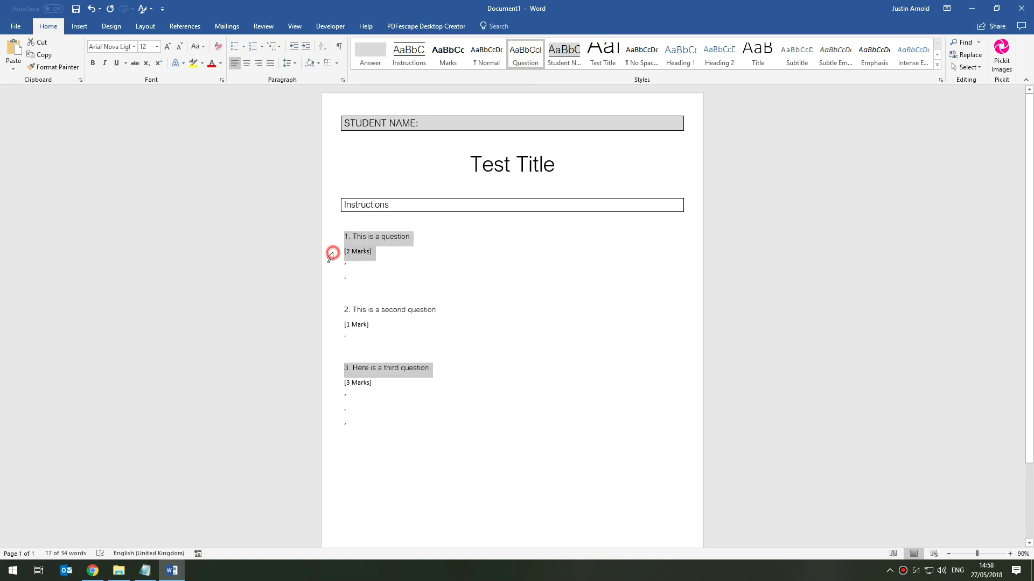
pyautogui.keyDown('ctrl'); pyautogui.click(328, 326); pyautogui.keyUp('ctrl')
pyautogui.keyDown('ctrl'); pyautogui.click(323, 383); pyautogui.keyUp('ctrl')
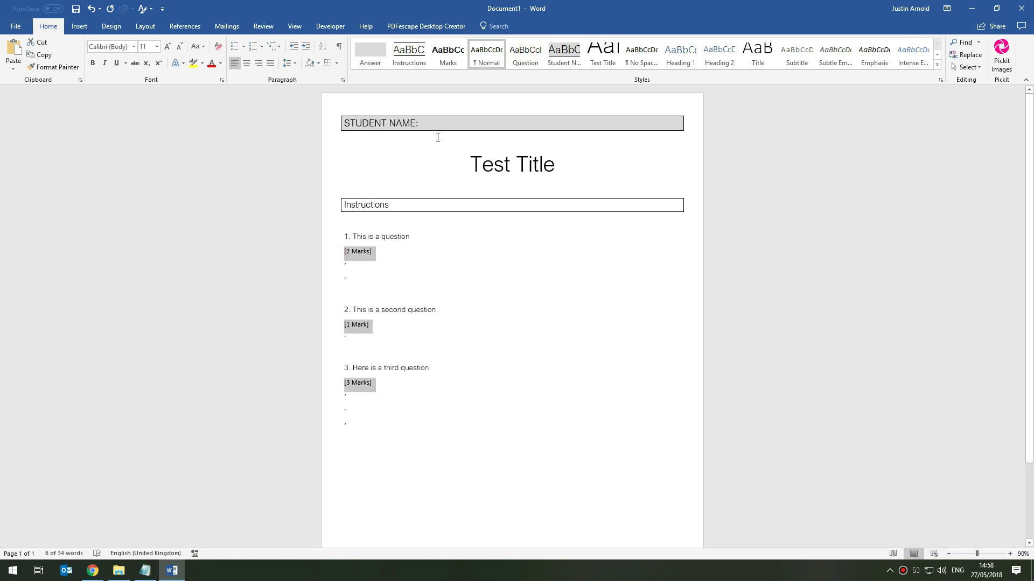
pyautogui.click(448, 53)
# Apply the Answer style to all the comma placeholder lines below the three questions, and deselect them
pyautogui.moveTo(325, 266); pyautogui.dragTo(325, 286)
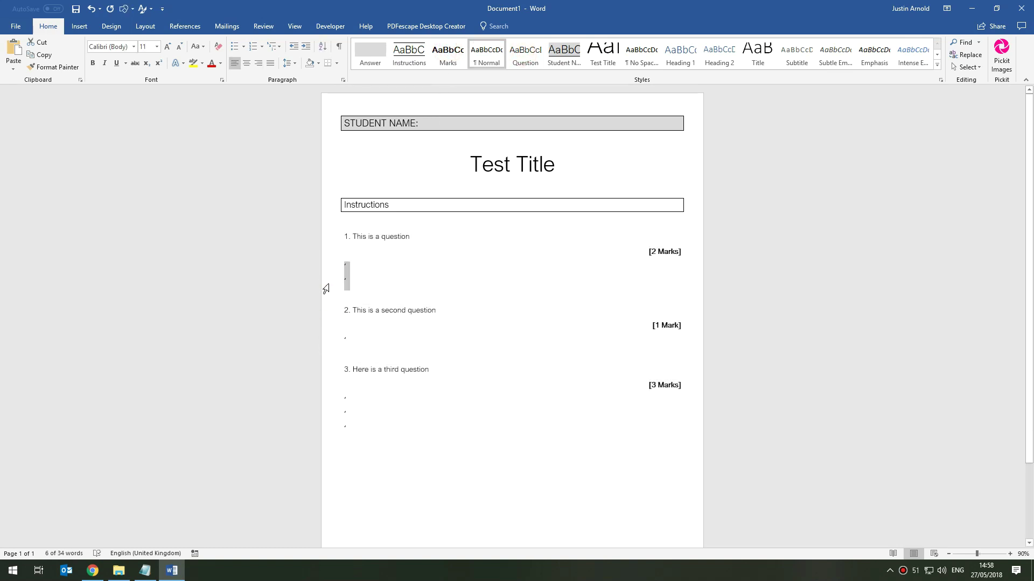
pyautogui.keyDown('ctrl'); pyautogui.click(326, 343); pyautogui.keyUp('ctrl')
pyautogui.moveTo(327, 394); pyautogui.dragTo(325, 429)
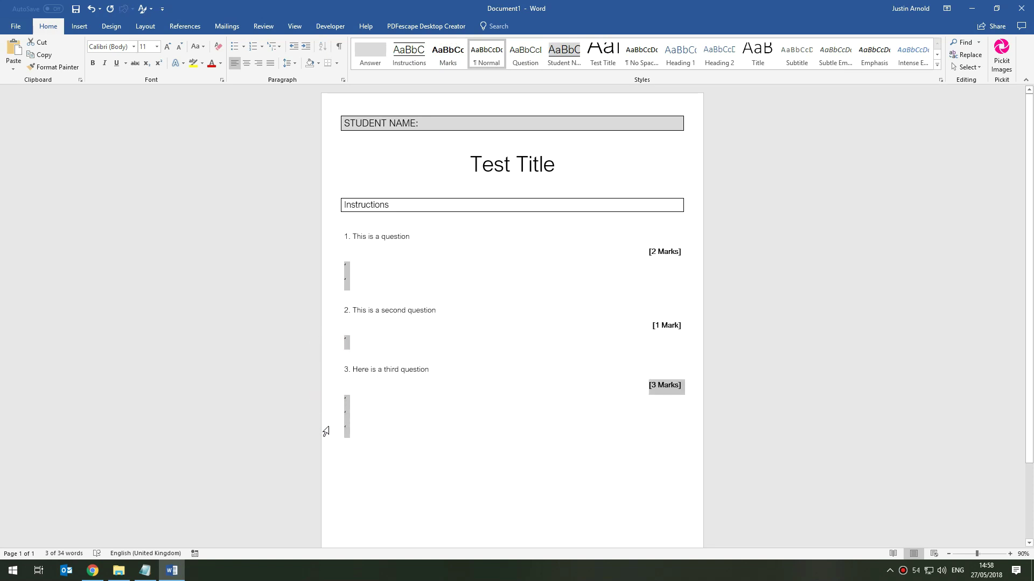
pyautogui.keyDown('ctrl'); pyautogui.click(347, 416); pyautogui.keyUp('ctrl')
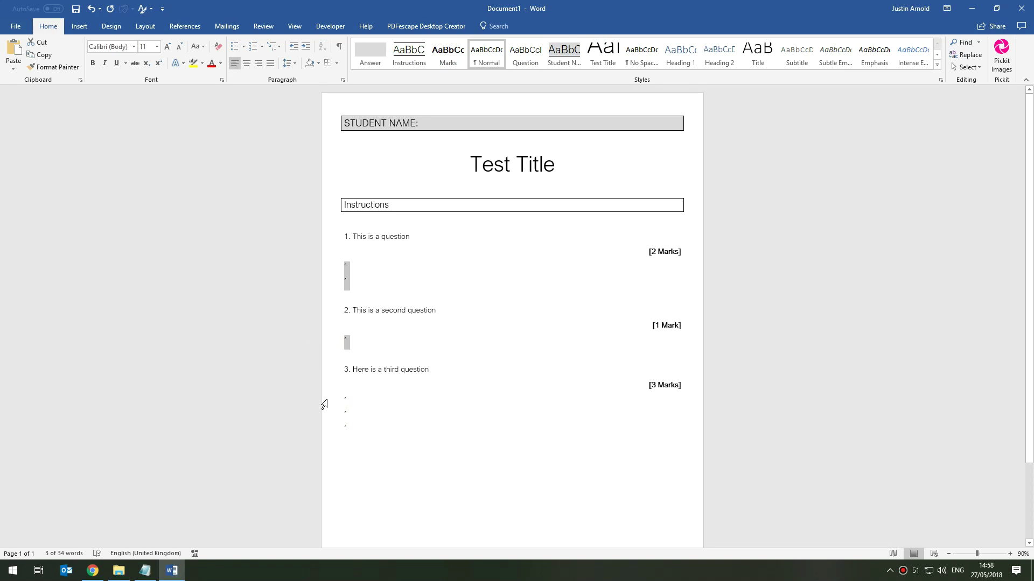
pyautogui.keyDown('ctrl'); pyautogui.click(326, 401); pyautogui.keyUp('ctrl')
pyautogui.moveTo(325, 418); pyautogui.dragTo(325, 429)
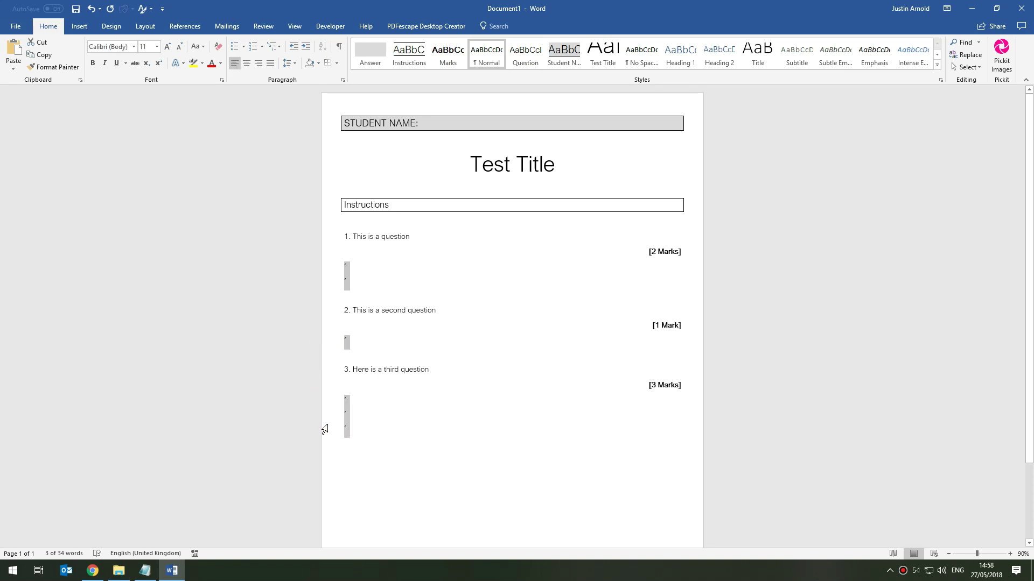
pyautogui.click(370, 51)
pyautogui.click(780, 215)
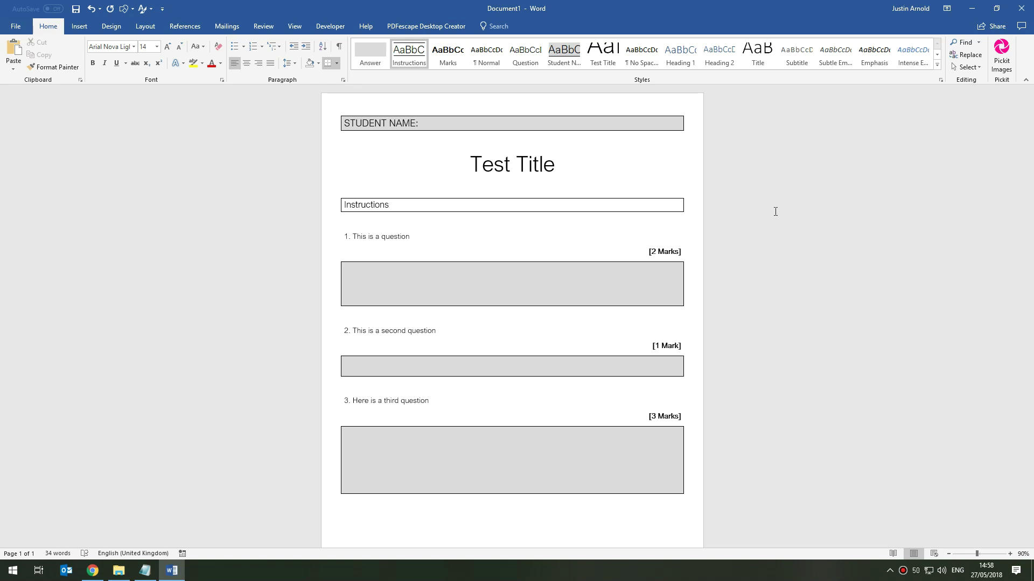
pyautogui.click(755, 176)
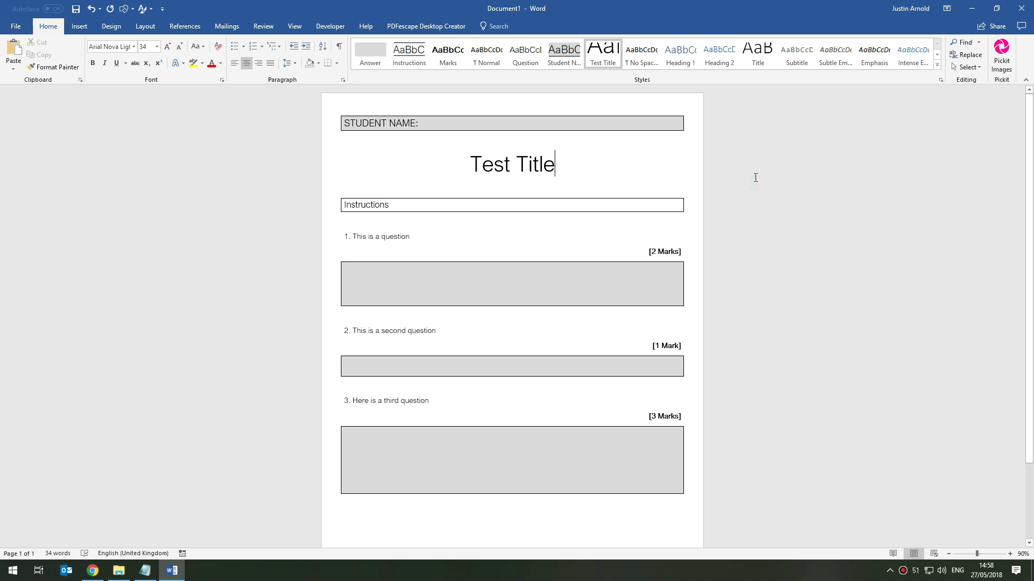